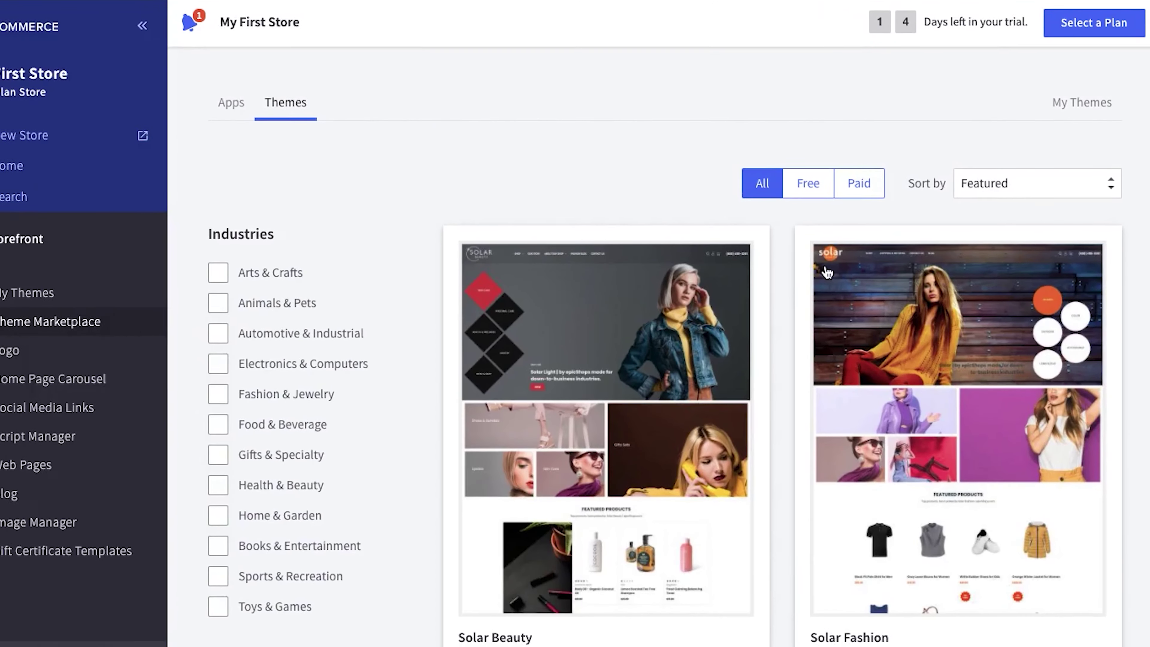
Step: Filter the theme marketplace to Free and scroll past LifeStyle Default, Roots Original and Cornerstone Light
{"action": "left_click", "coordinate": [815, 181]}
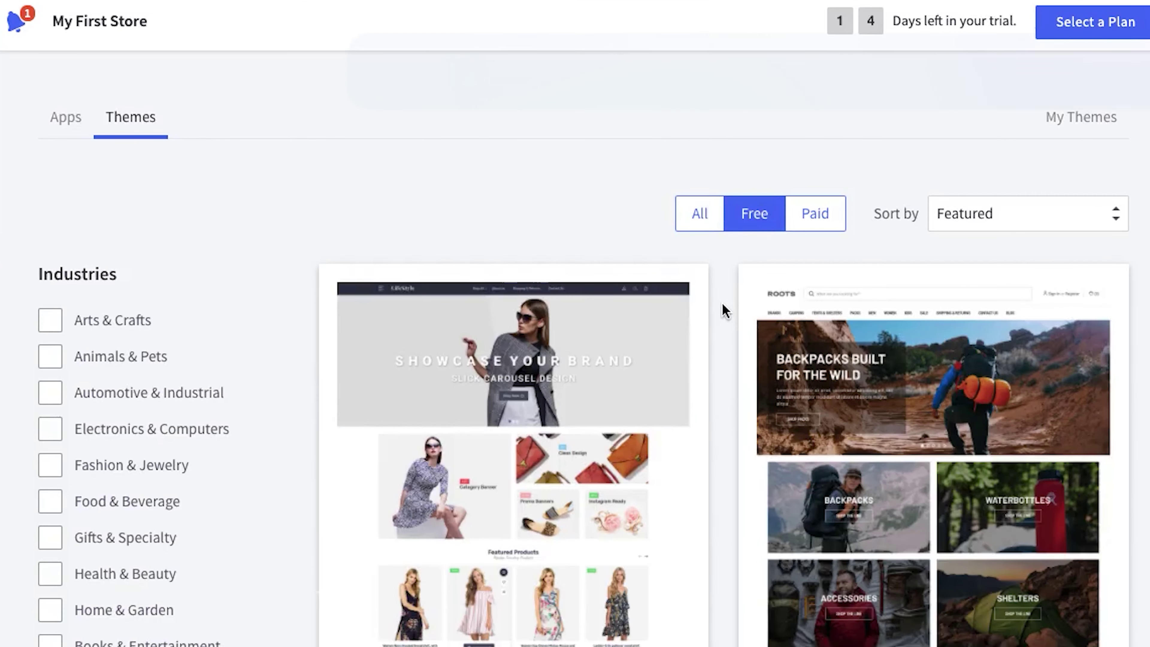
{"action": "scroll", "coordinate": [724, 310], "scroll_direction": "down", "scroll_amount": 4}
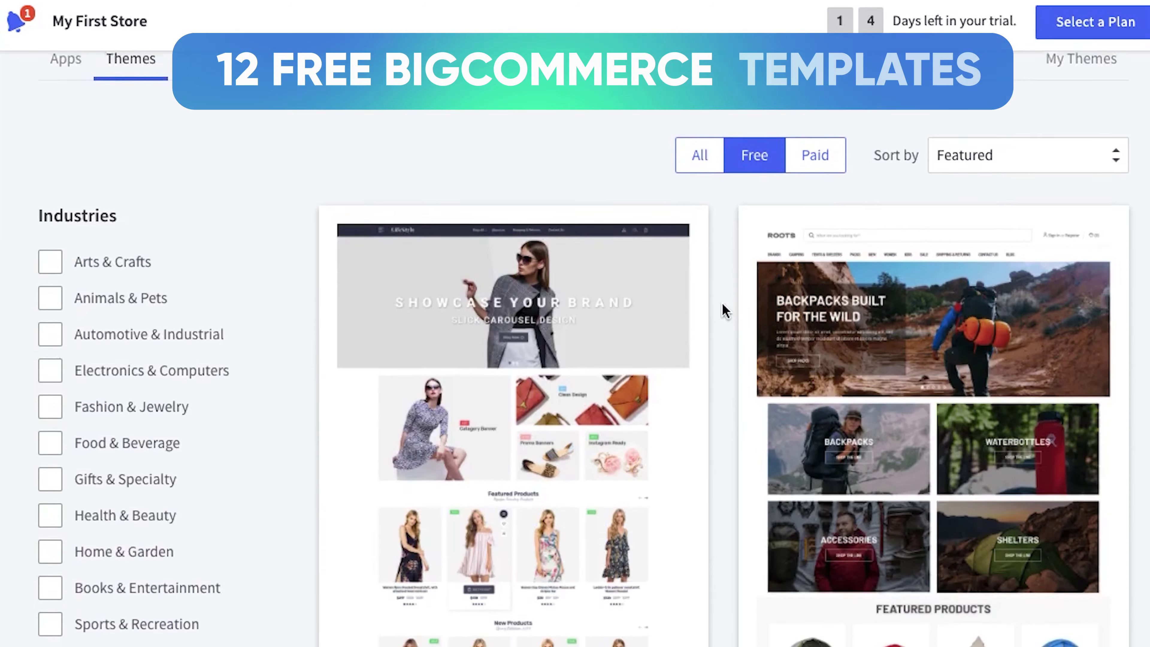
{"action": "scroll", "coordinate": [724, 310], "scroll_direction": "down", "scroll_amount": 6}
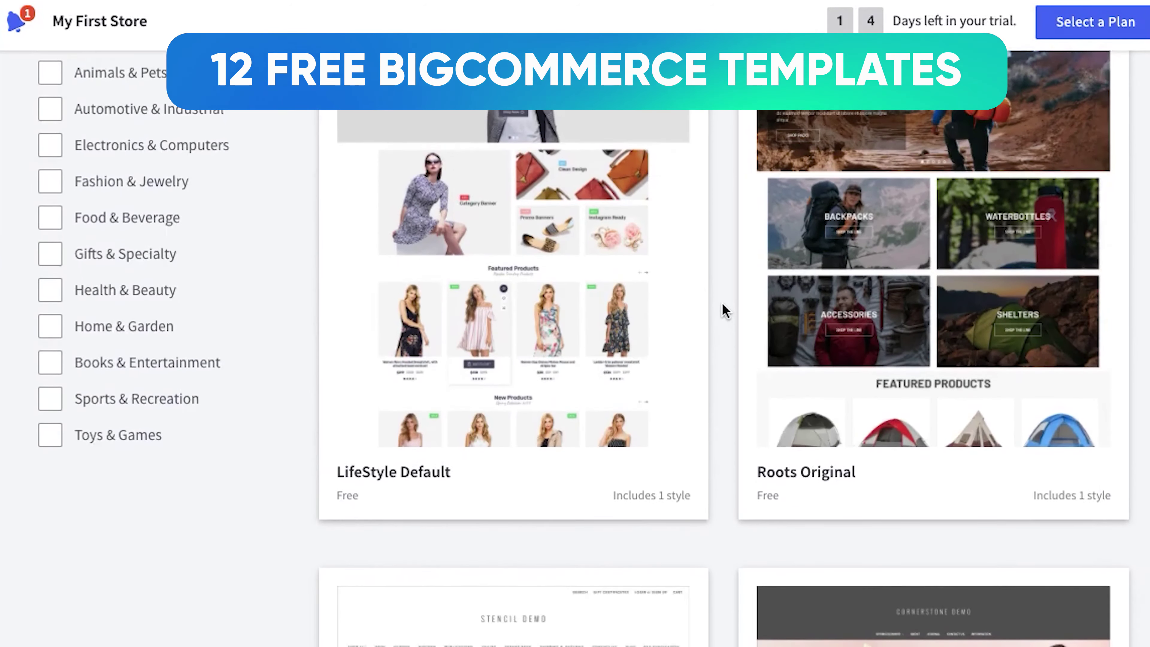
{"action": "scroll", "coordinate": [724, 310], "scroll_direction": "down", "scroll_amount": 7}
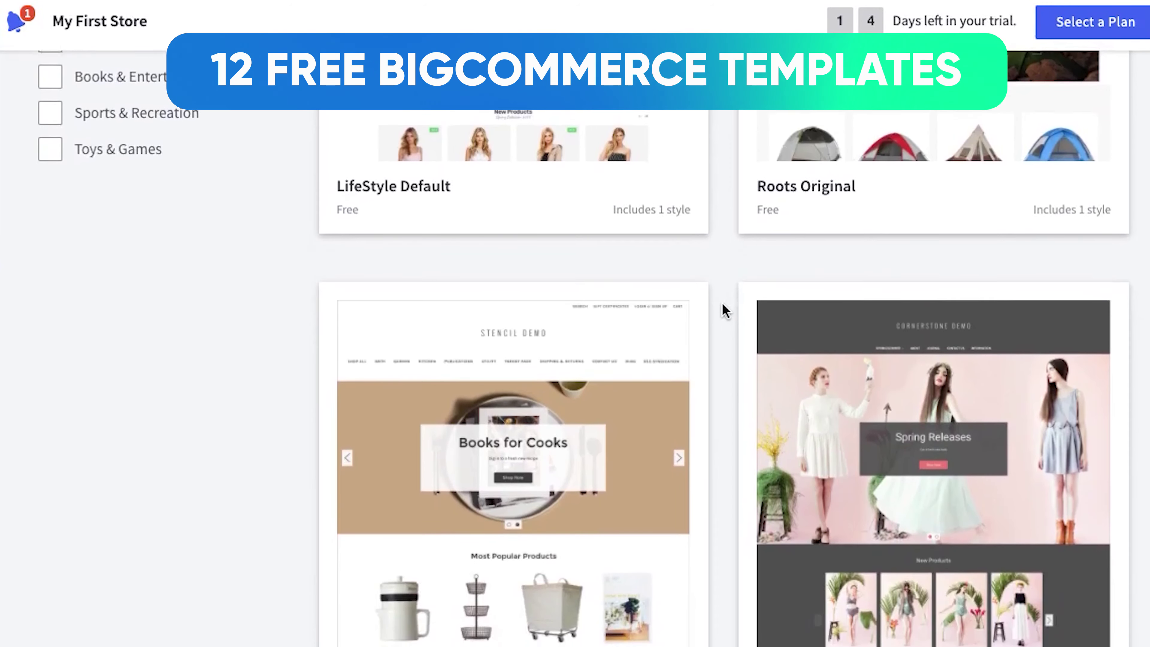
{"action": "scroll", "coordinate": [724, 310], "scroll_direction": "down", "scroll_amount": 10}
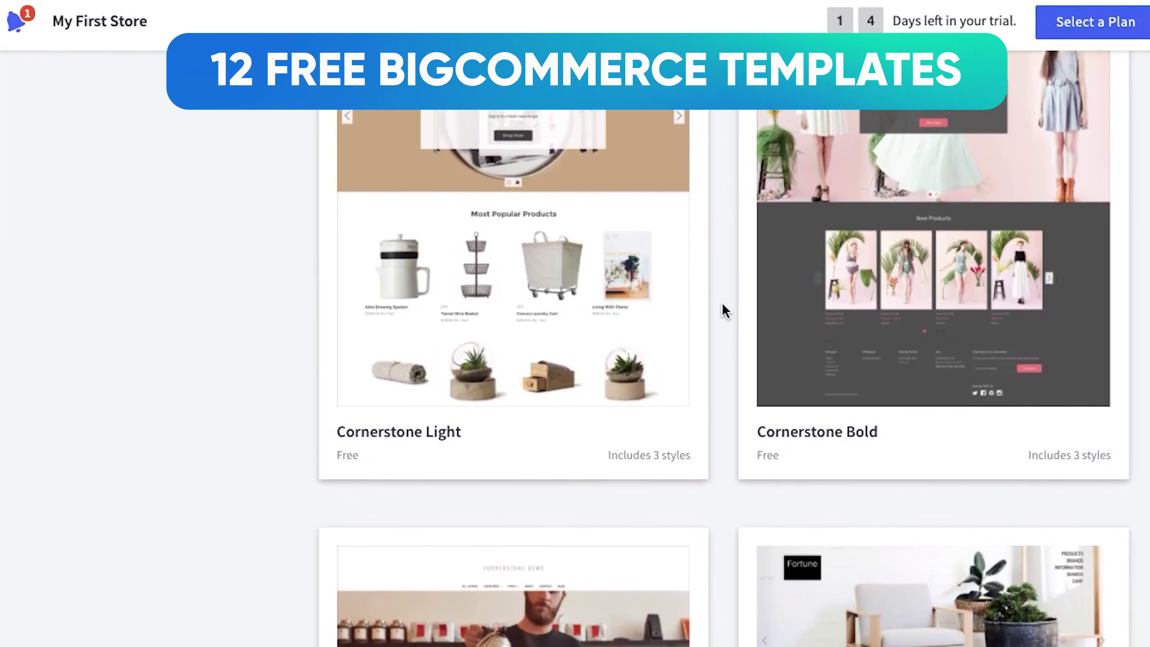
{"action": "scroll", "coordinate": [724, 310], "scroll_direction": "down", "scroll_amount": 8}
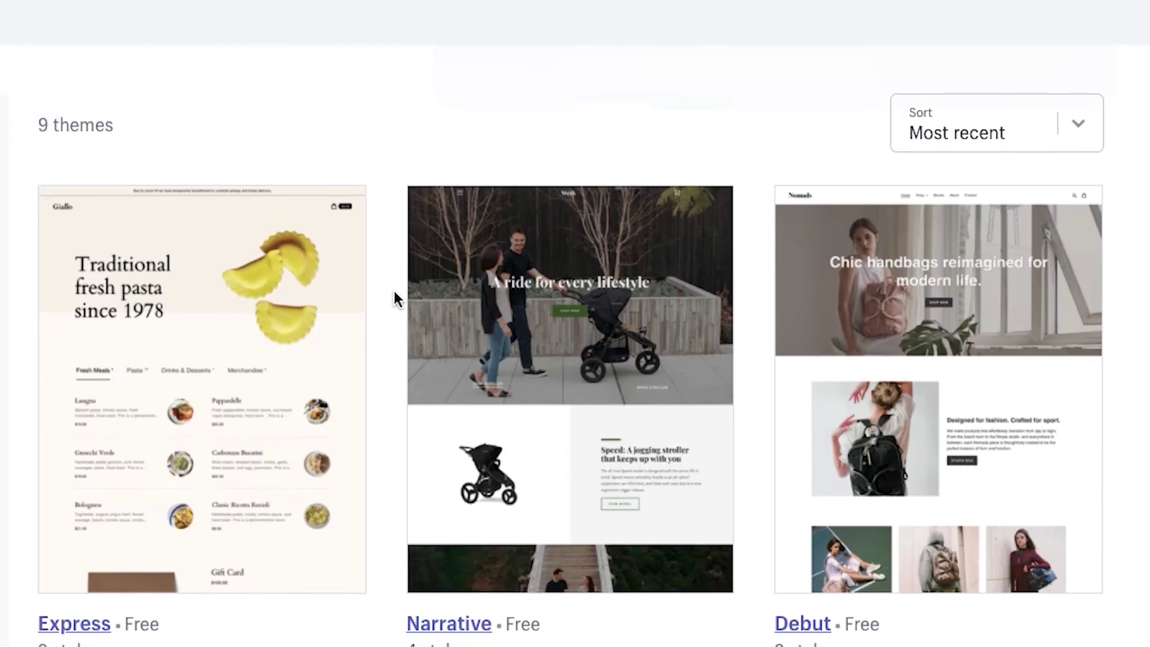
Step: Browse the 9 free themes, then swap the Price filter from Free to Paid for 64 themes
{"action": "scroll", "coordinate": [394, 299], "scroll_direction": "down", "scroll_amount": 5}
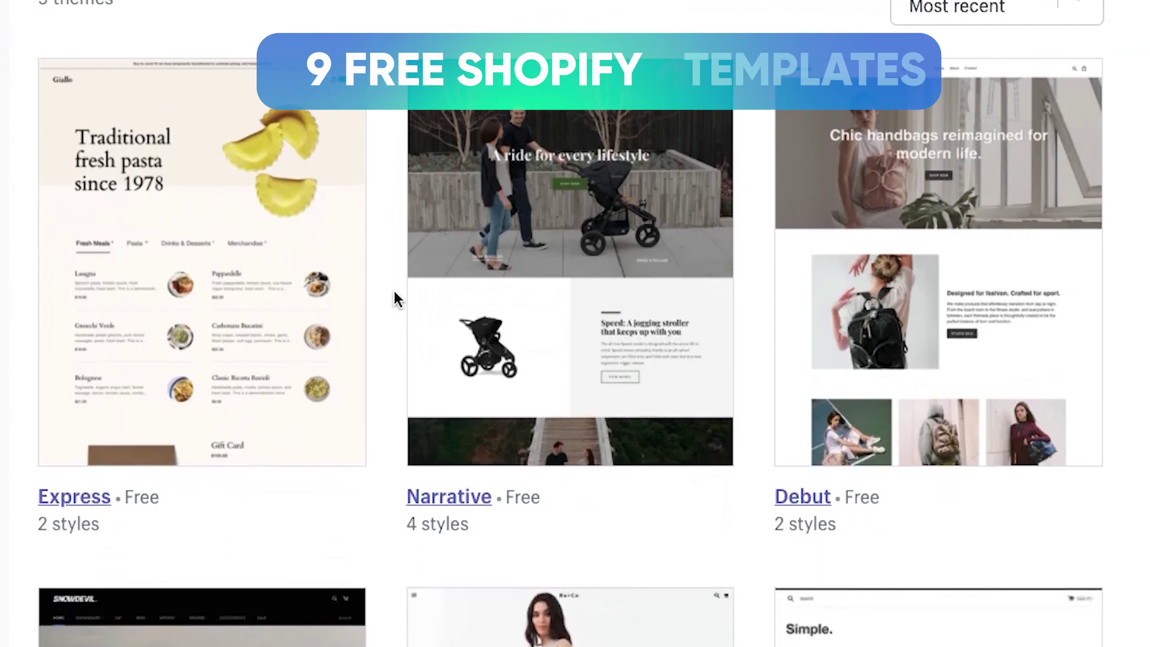
{"action": "scroll", "coordinate": [395, 298], "scroll_direction": "down", "scroll_amount": 9}
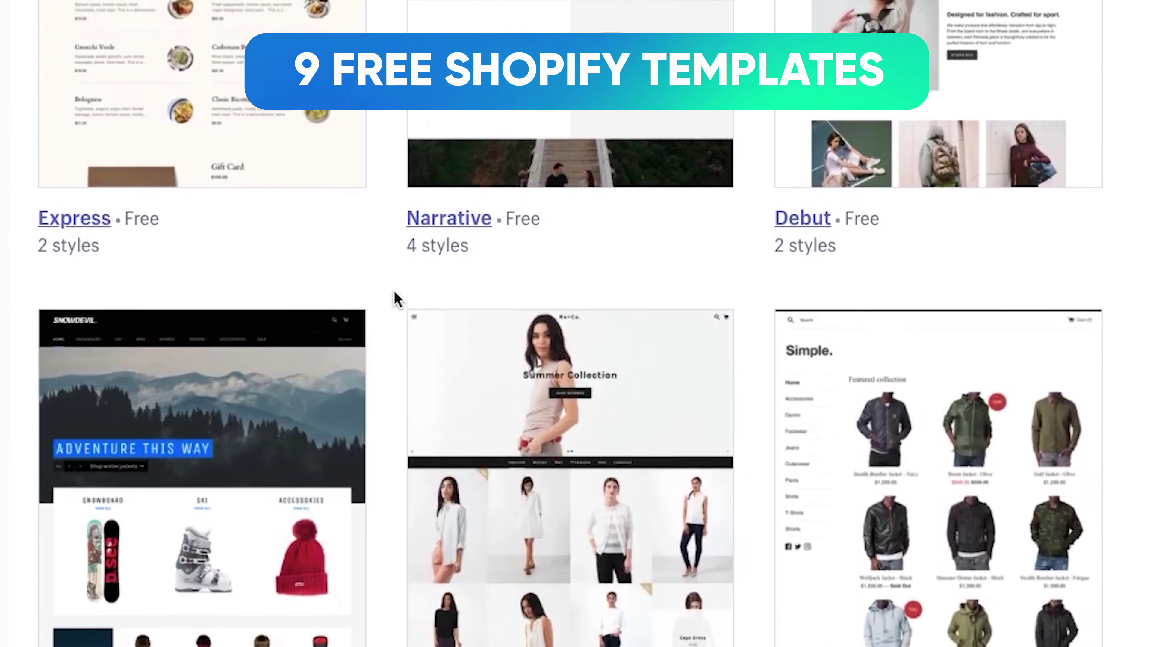
{"action": "scroll", "coordinate": [394, 299], "scroll_direction": "down", "scroll_amount": 7}
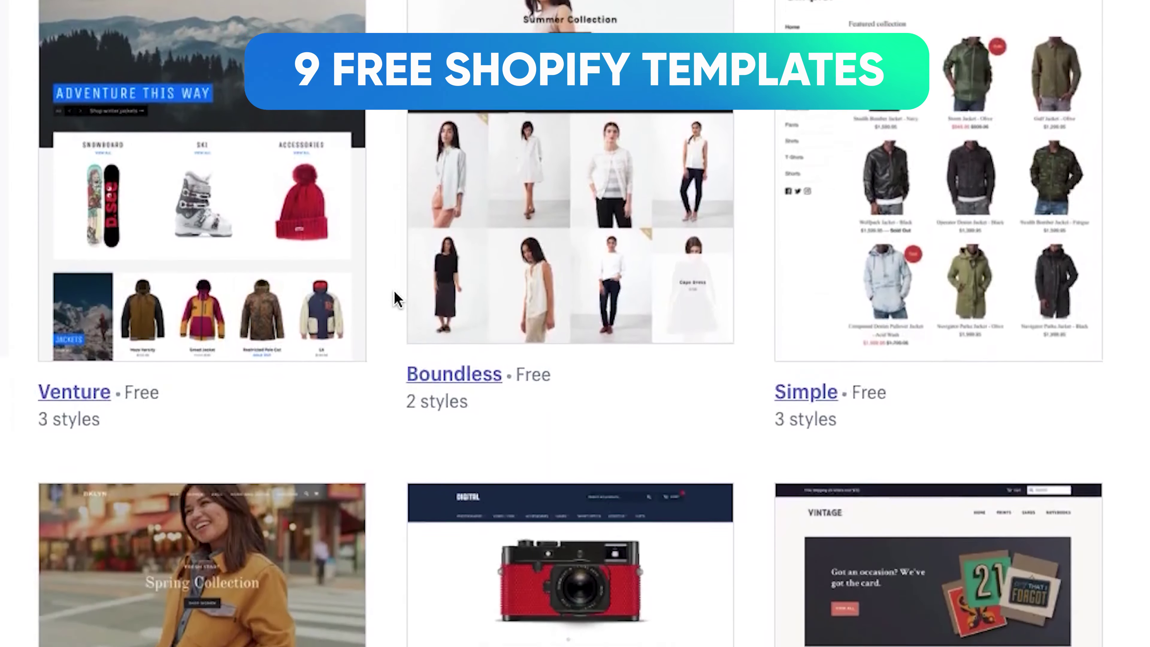
{"action": "scroll", "coordinate": [395, 299], "scroll_direction": "down", "scroll_amount": 6}
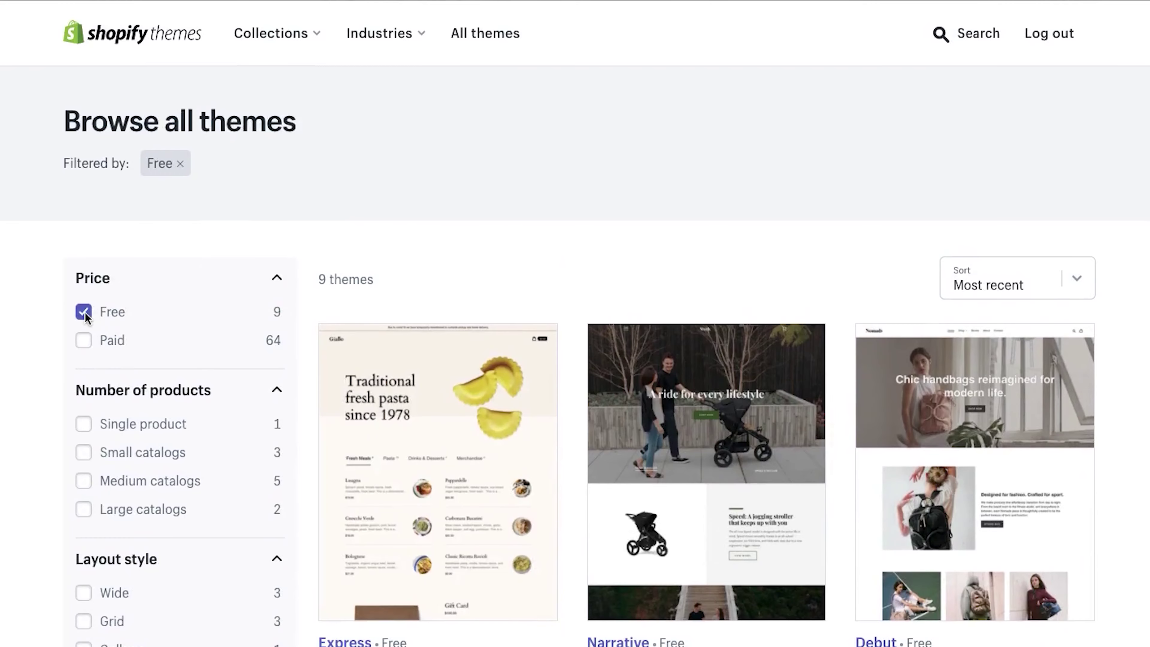
{"action": "left_click", "coordinate": [86, 315]}
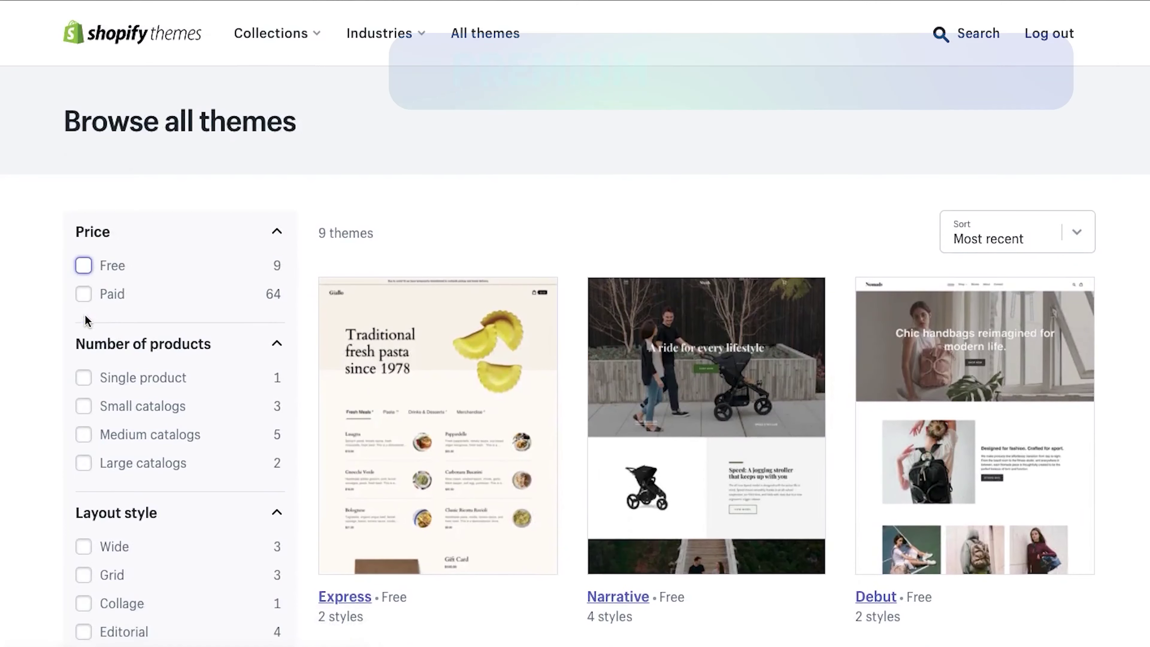
{"action": "left_click", "coordinate": [86, 293]}
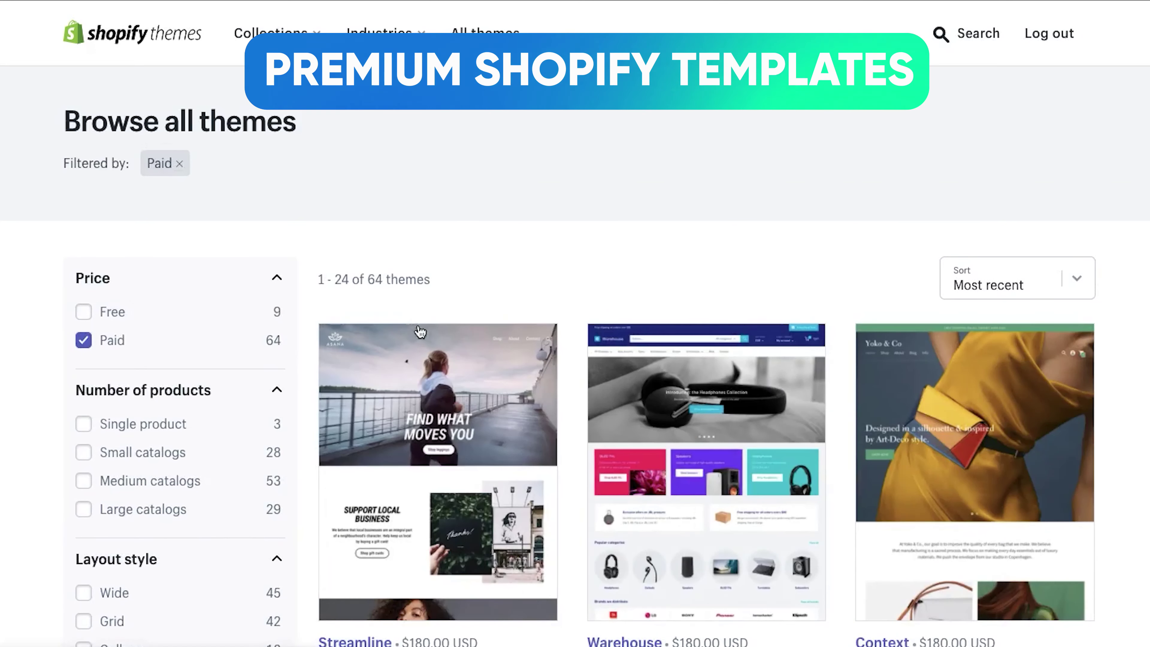
{"action": "scroll", "coordinate": [571, 312], "scroll_direction": "down", "scroll_amount": 7}
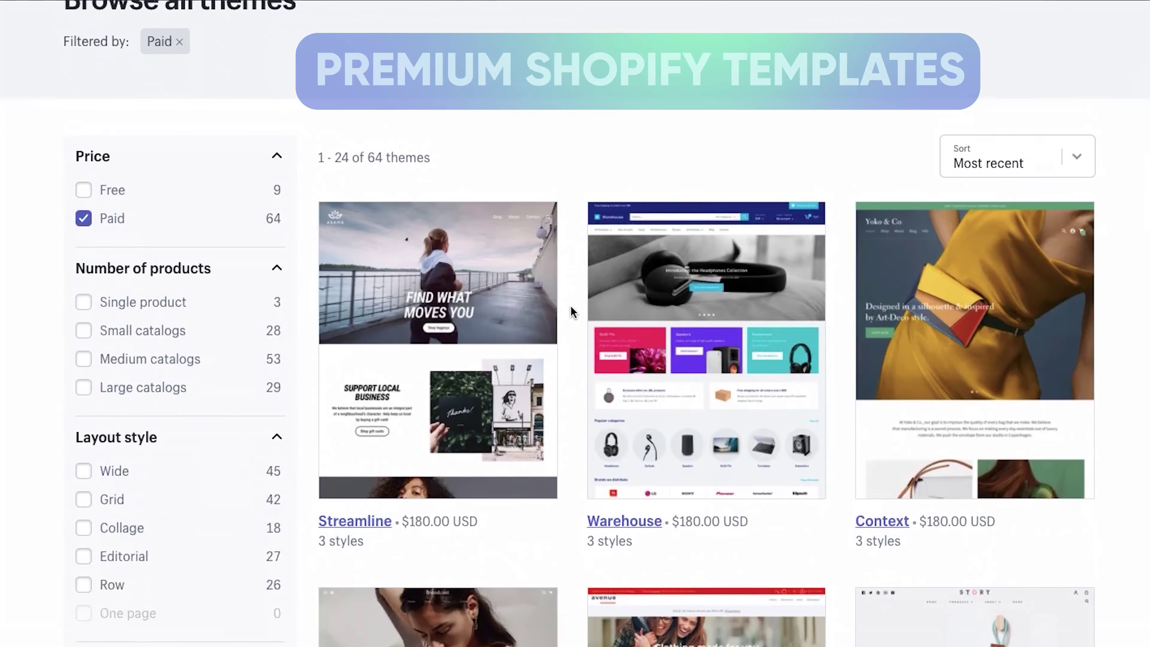
{"action": "scroll", "coordinate": [571, 312], "scroll_direction": "down", "scroll_amount": 3}
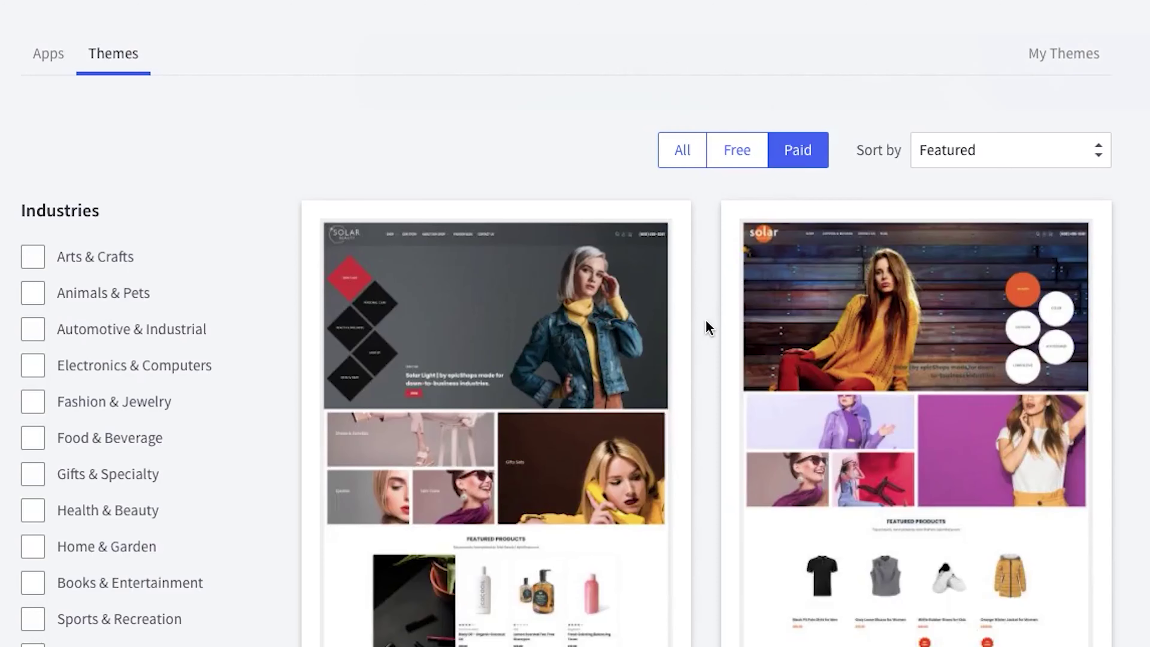
Step: Scroll through the paid themes, including the $300.00 Solar Beauty and Solar Fashion
{"action": "scroll", "coordinate": [709, 327], "scroll_direction": "down", "scroll_amount": 5}
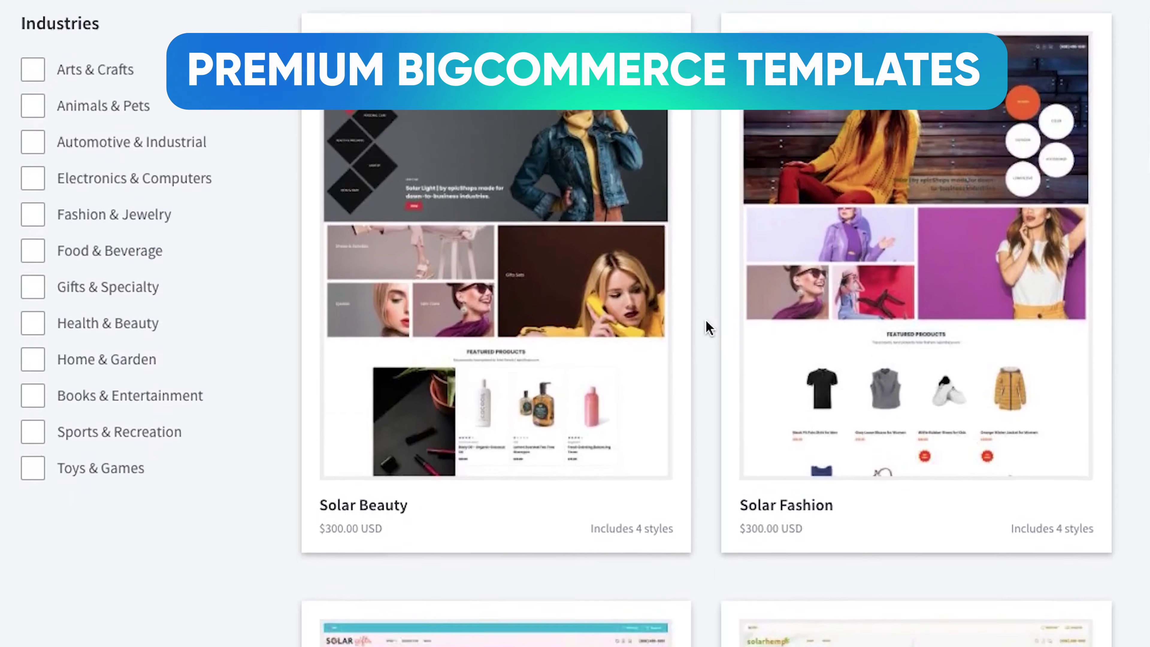
{"action": "scroll", "coordinate": [708, 327], "scroll_direction": "down", "scroll_amount": 10}
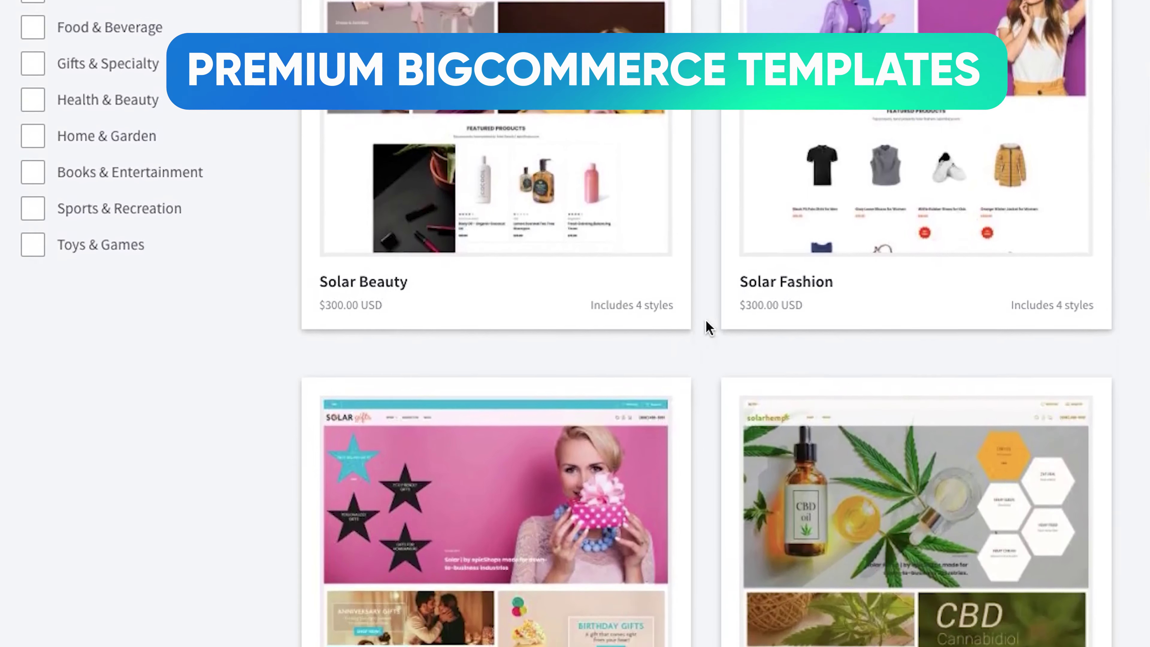
{"action": "scroll", "coordinate": [708, 327], "scroll_direction": "down", "scroll_amount": 15}
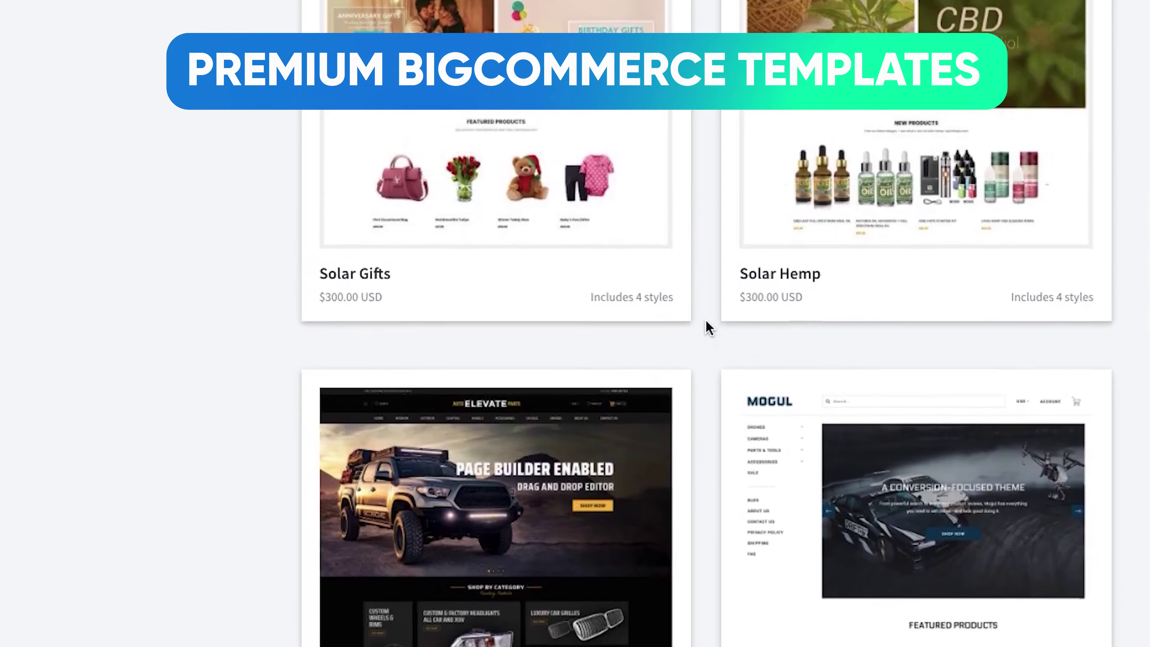
{"action": "scroll", "coordinate": [709, 327], "scroll_direction": "down", "scroll_amount": 15}
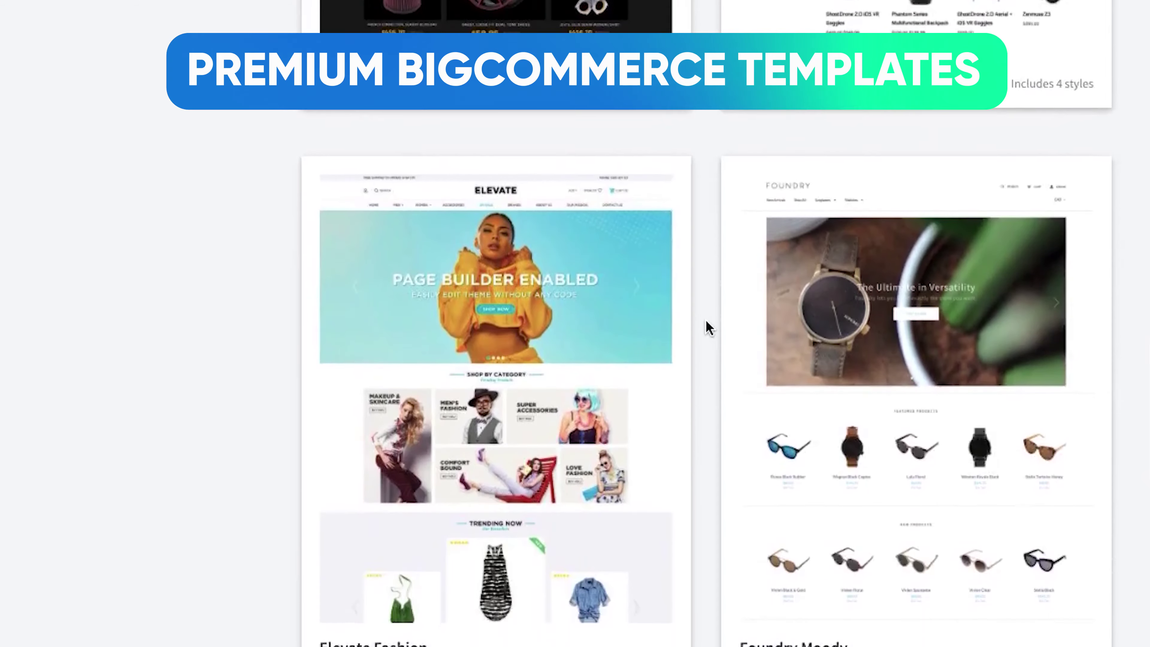
{"action": "scroll", "coordinate": [708, 327], "scroll_direction": "down", "scroll_amount": 5}
{"action": "scroll", "coordinate": [709, 327], "scroll_direction": "up", "scroll_amount": 20}
{"action": "scroll", "coordinate": [708, 327], "scroll_direction": "up", "scroll_amount": 3}
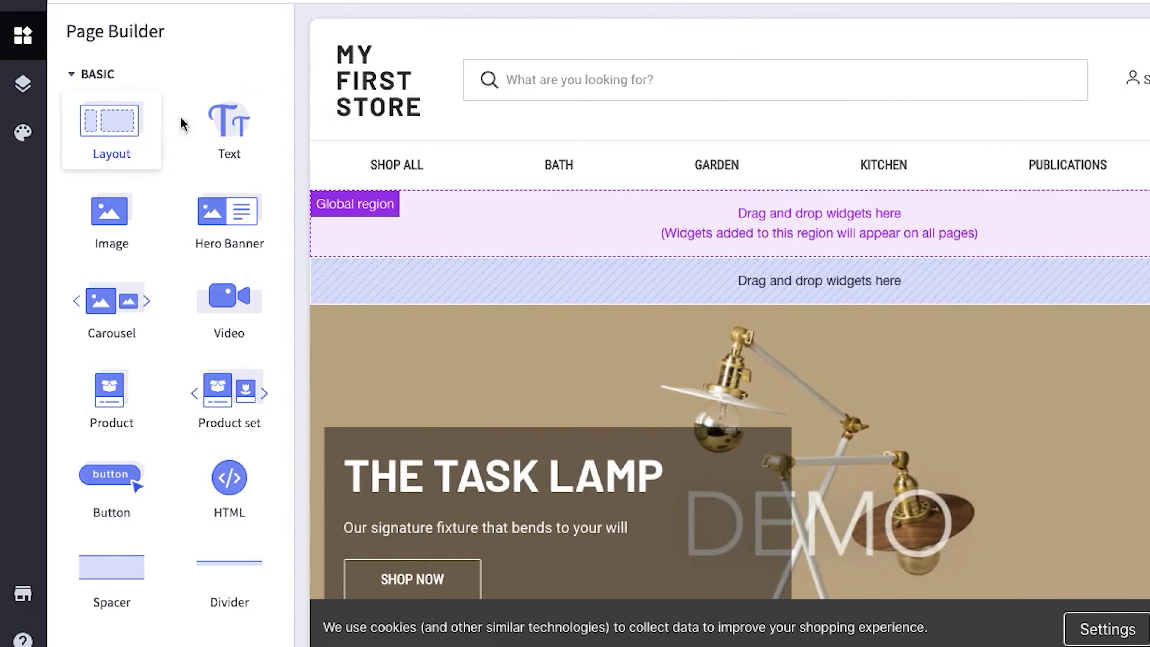
{"action": "left_click_drag", "start_coordinate": [99, 222], "coordinate": [638, 285]}
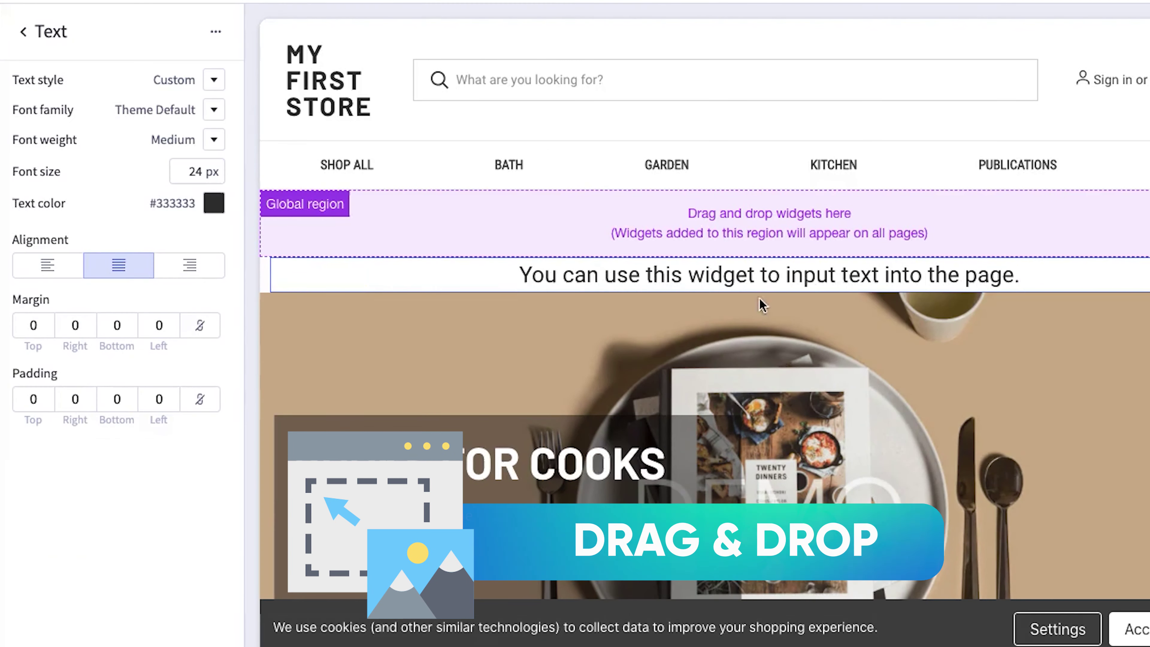
{"action": "left_click", "coordinate": [841, 275]}
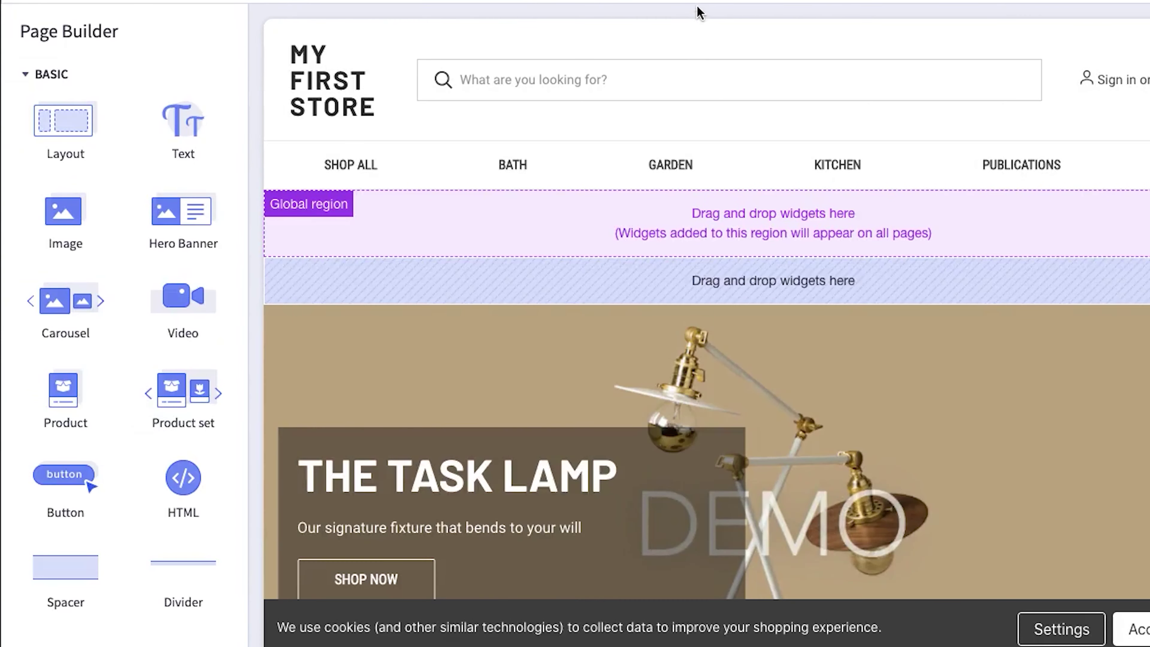
{"action": "scroll", "coordinate": [695, 200], "scroll_direction": "down", "scroll_amount": 10}
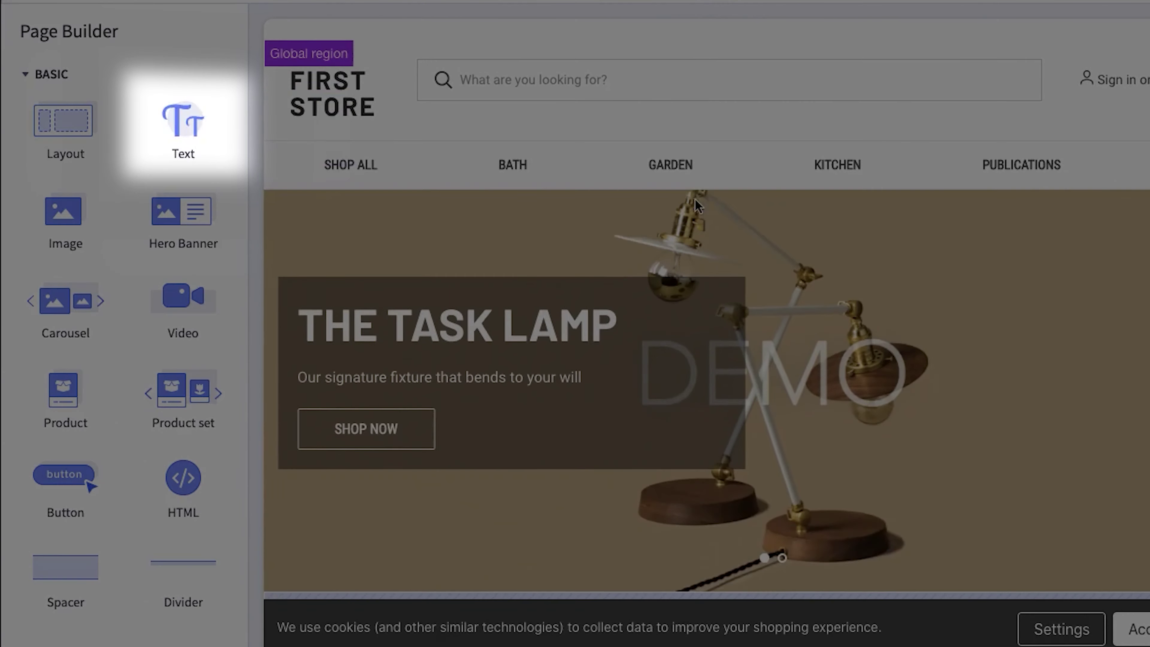
{"action": "scroll", "coordinate": [702, 313], "scroll_direction": "down", "scroll_amount": 15}
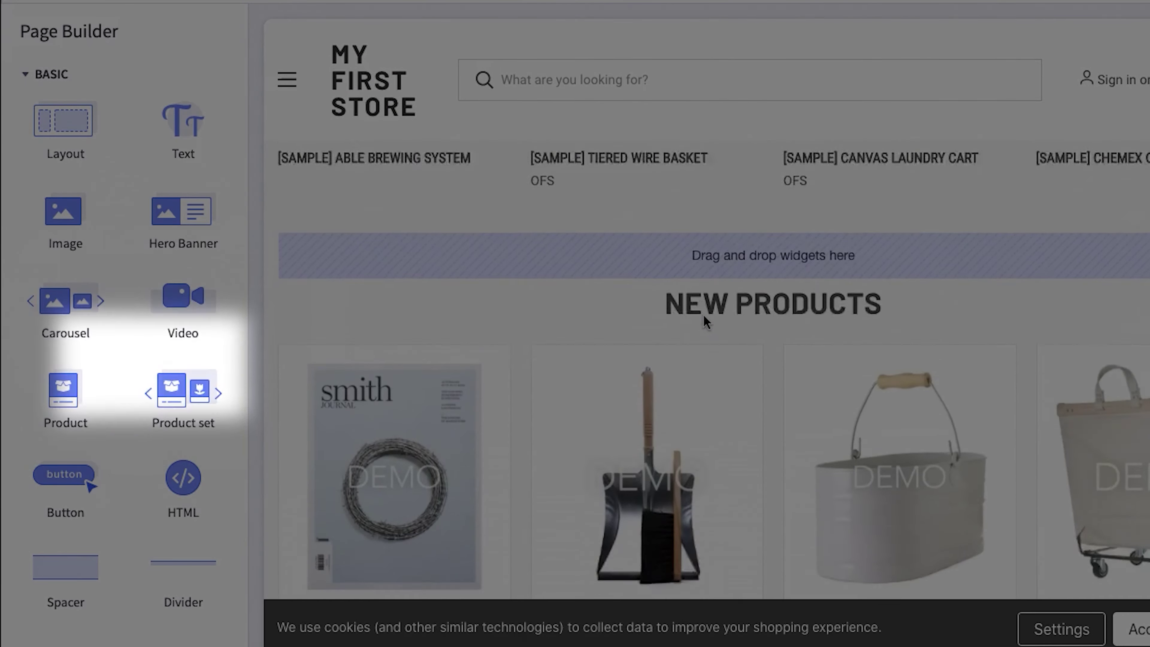
{"action": "scroll", "coordinate": [703, 315], "scroll_direction": "down", "scroll_amount": 5}
{"action": "scroll", "coordinate": [702, 314], "scroll_direction": "up", "scroll_amount": 20}
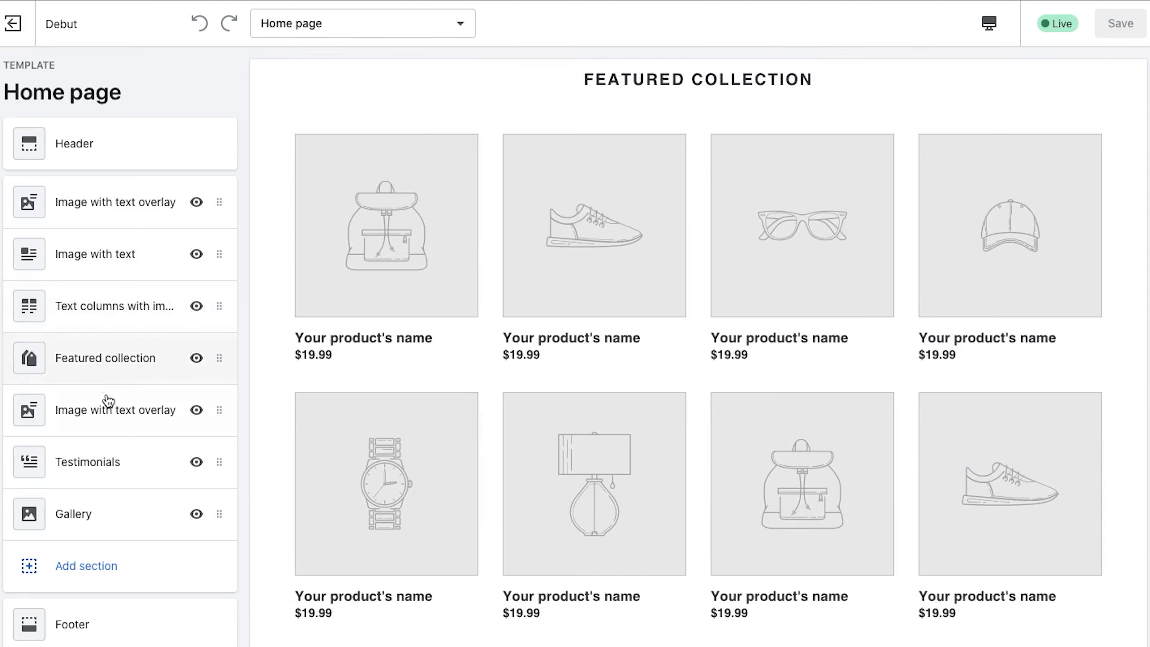
Step: Change the first column's paragraph to 'Write whatever you like here.' and select its heading for retyping
{"action": "left_click", "coordinate": [80, 306]}
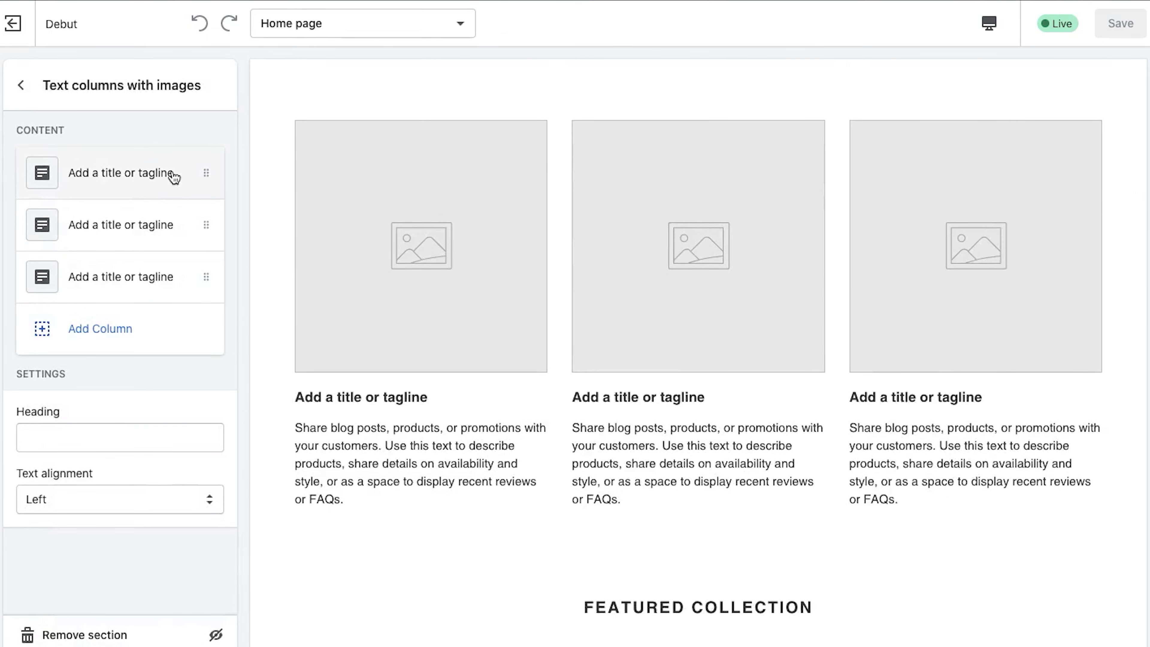
{"action": "left_click", "coordinate": [147, 187]}
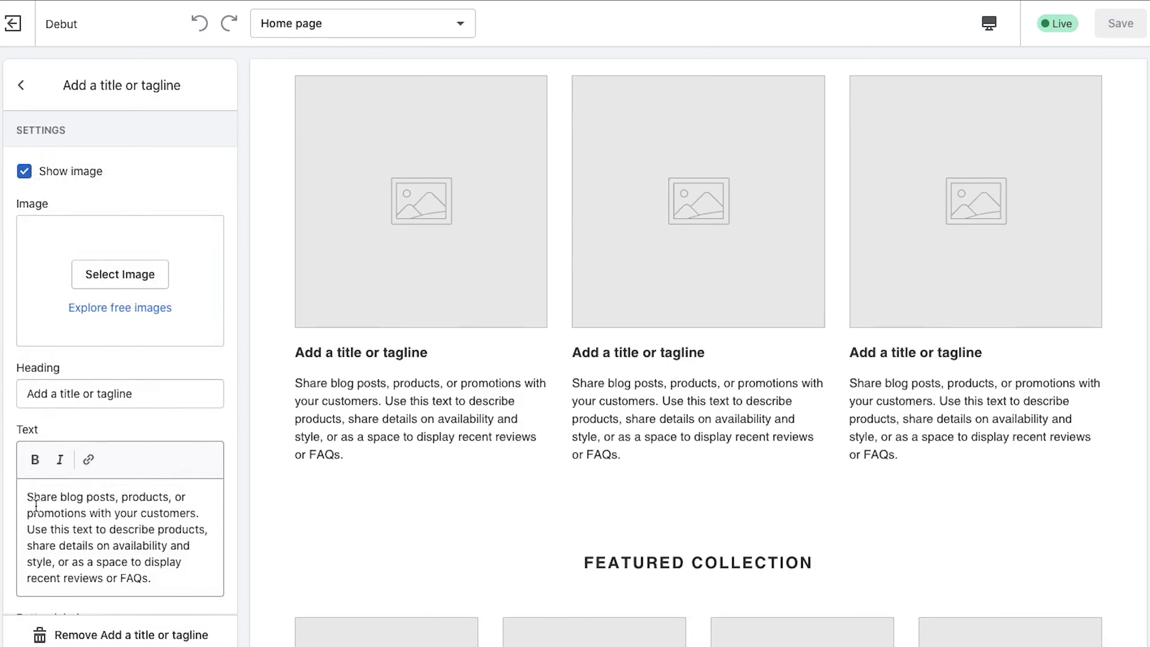
{"action": "left_click_drag", "start_coordinate": [29, 500], "coordinate": [169, 579]}
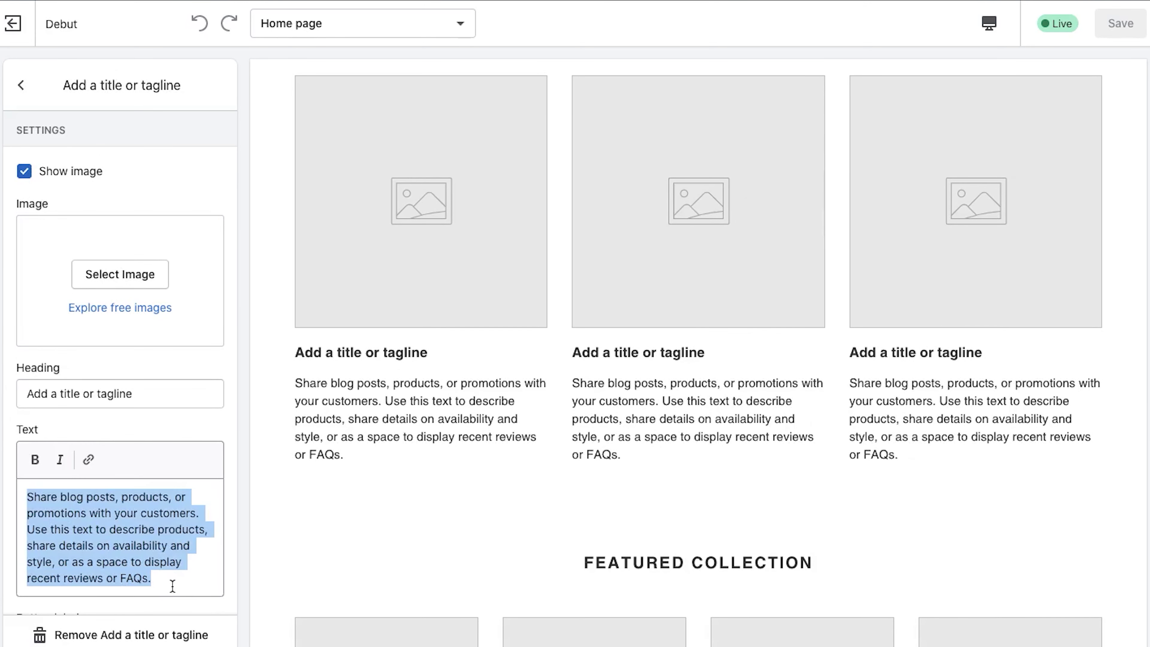
{"action": "type", "text": "Write whatever you like here."}
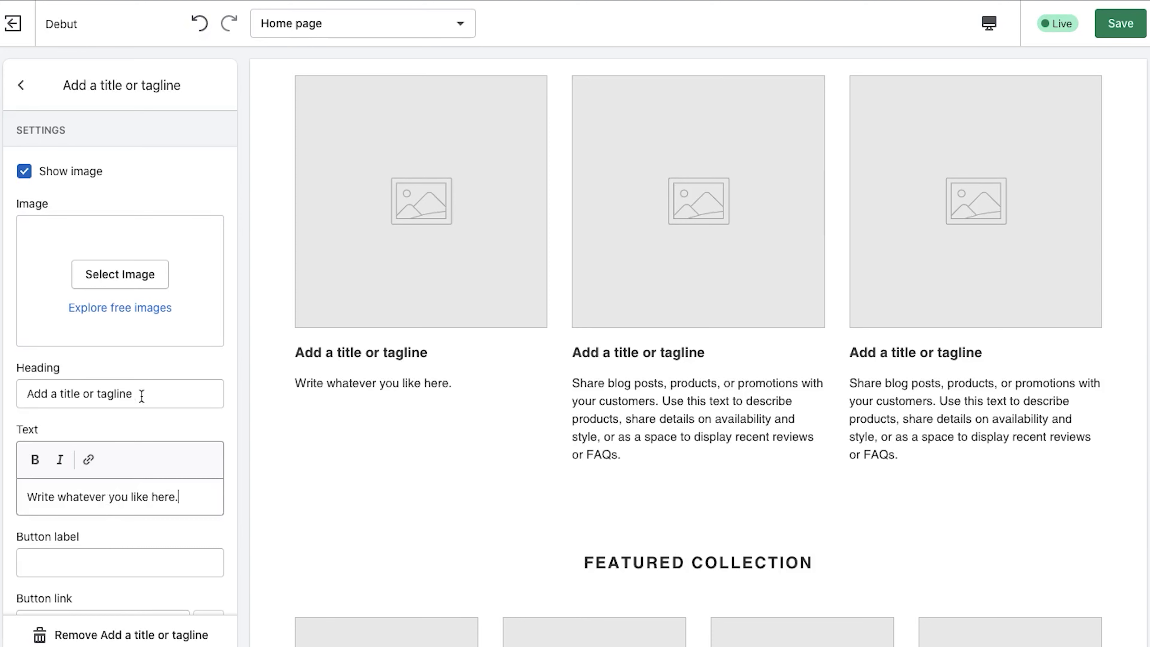
{"action": "left_click_drag", "start_coordinate": [10, 401], "coordinate": [9, 401]}
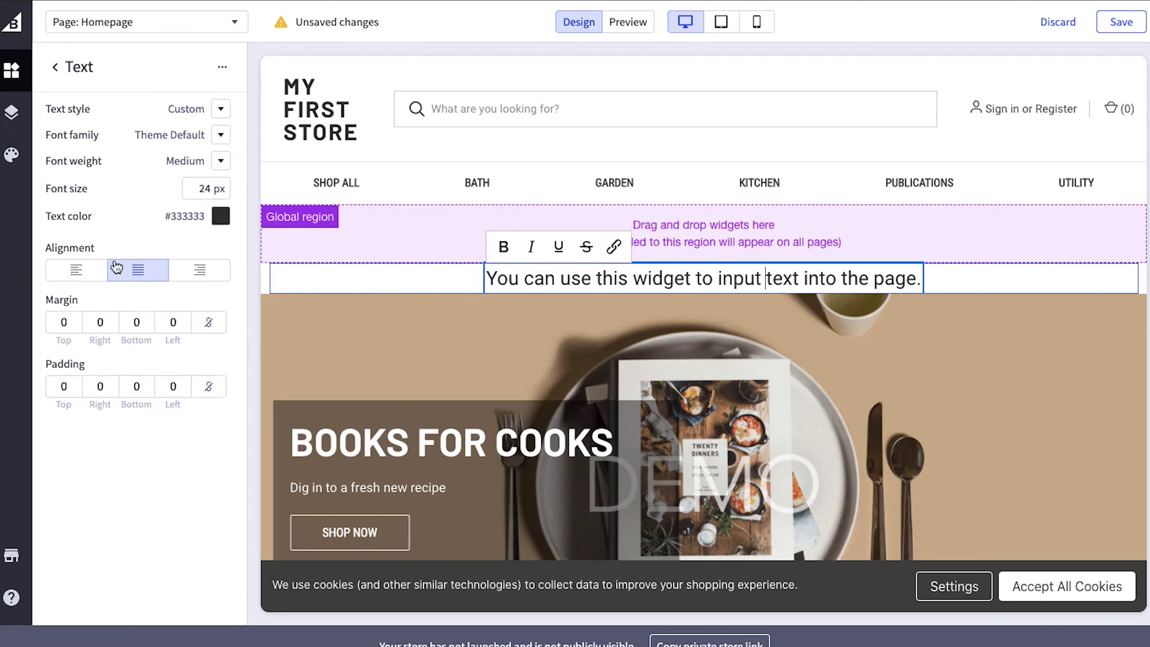
Step: Set the homepage Text widget to centre alignment and the Verdana font family
{"action": "left_click", "coordinate": [136, 270]}
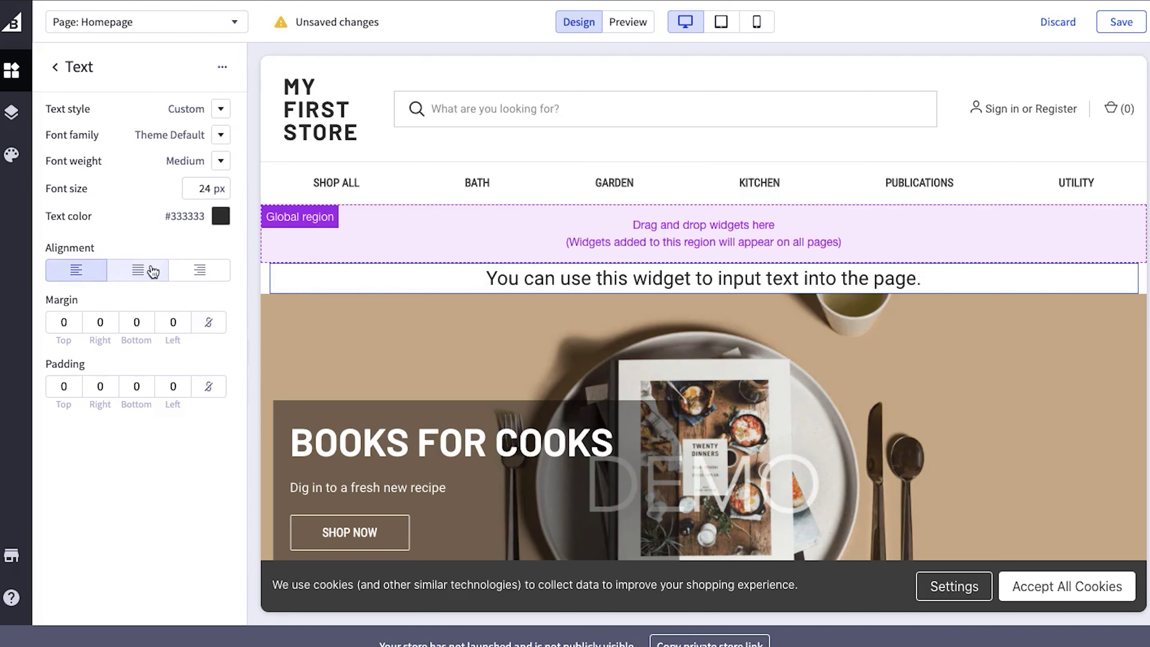
{"action": "left_click", "coordinate": [199, 270]}
{"action": "left_click", "coordinate": [154, 273]}
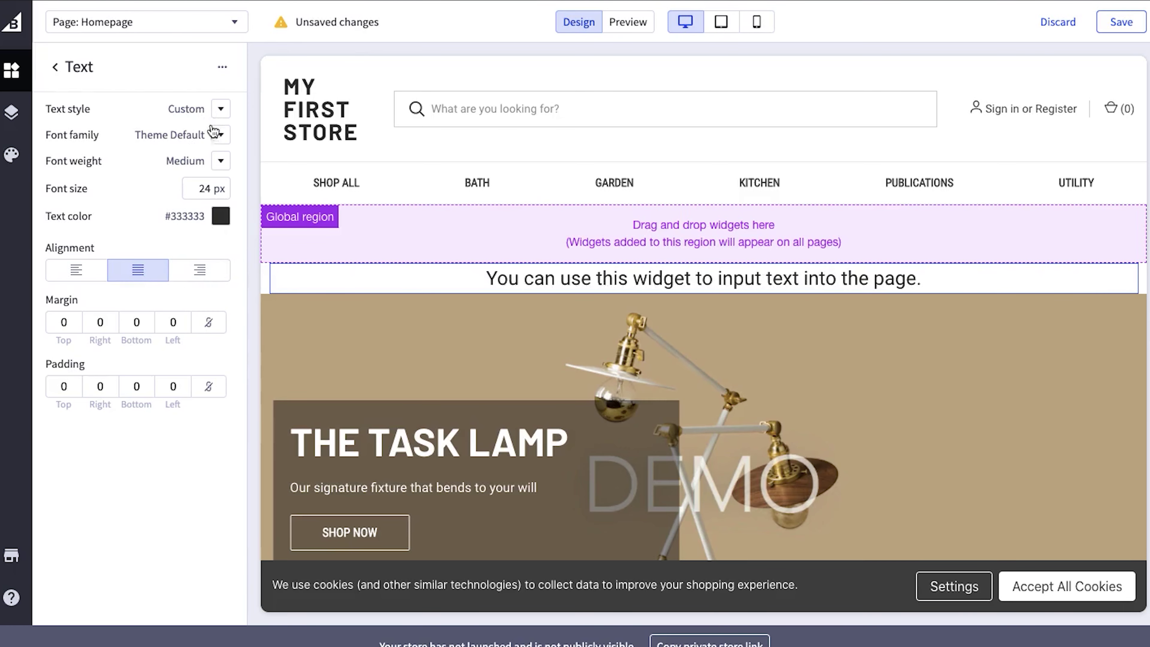
{"action": "left_click", "coordinate": [219, 135]}
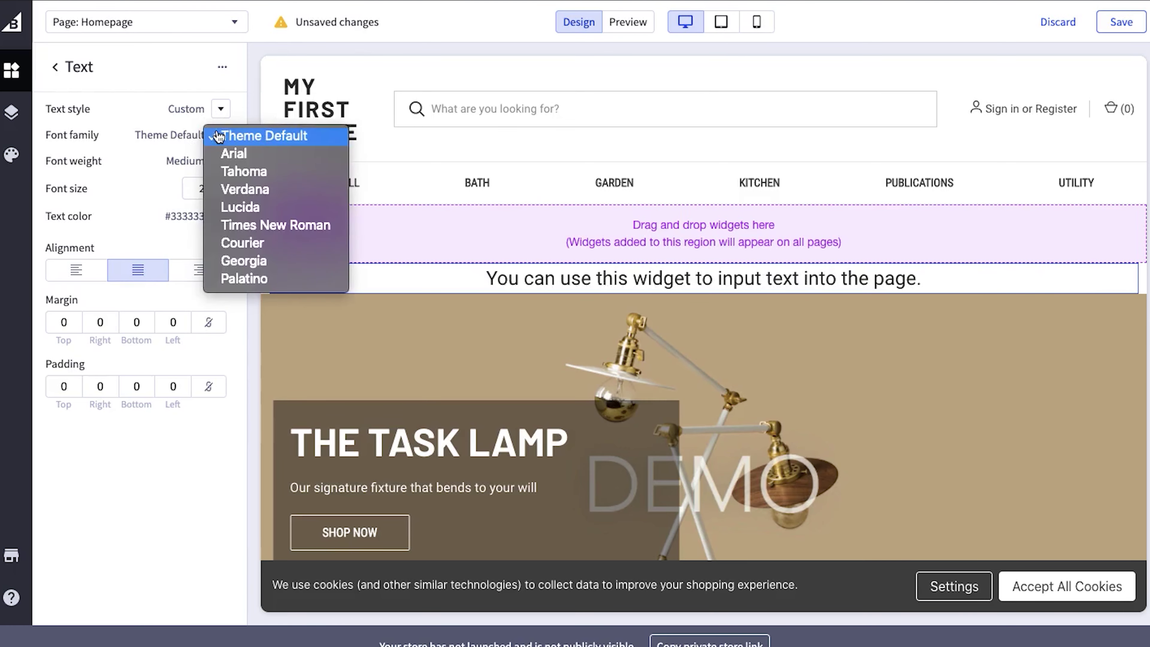
{"action": "left_click", "coordinate": [239, 195]}
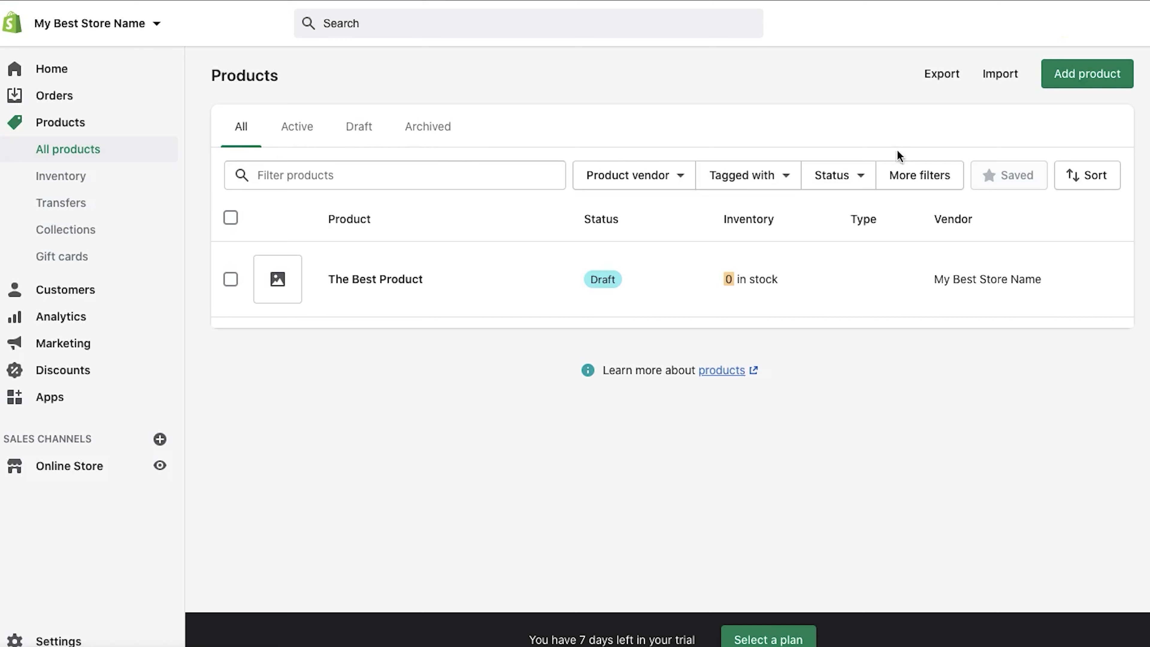
Step: Create a new product titled 'My First Product' with a short description
{"action": "left_click", "coordinate": [1086, 74]}
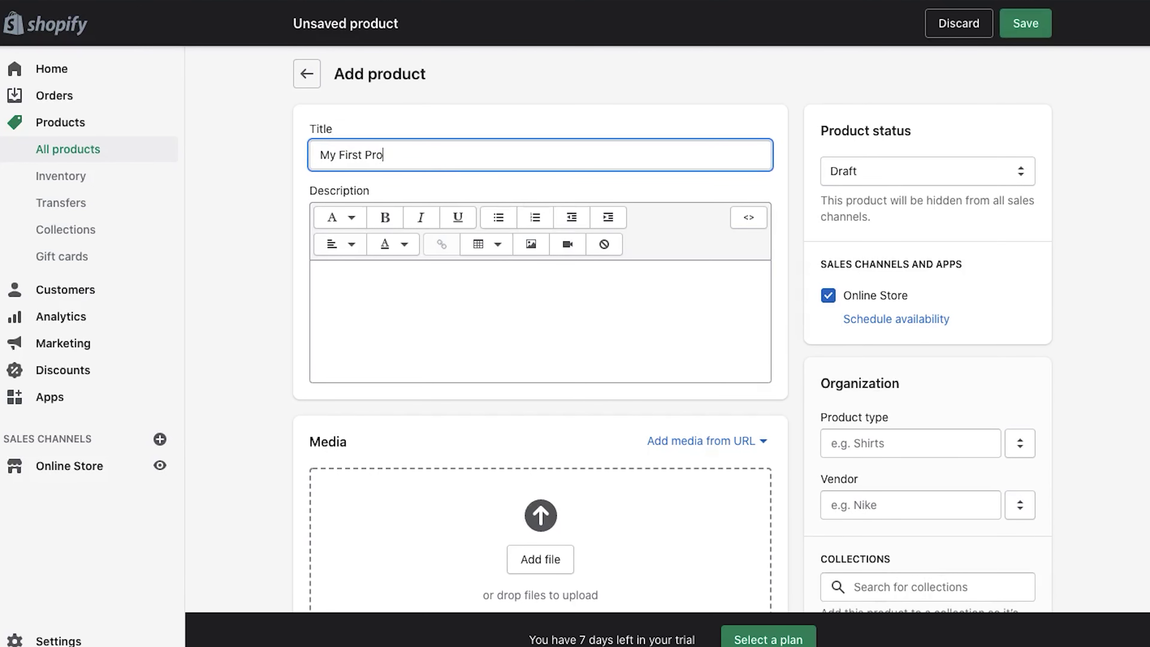
{"action": "left_click", "coordinate": [701, 272]}
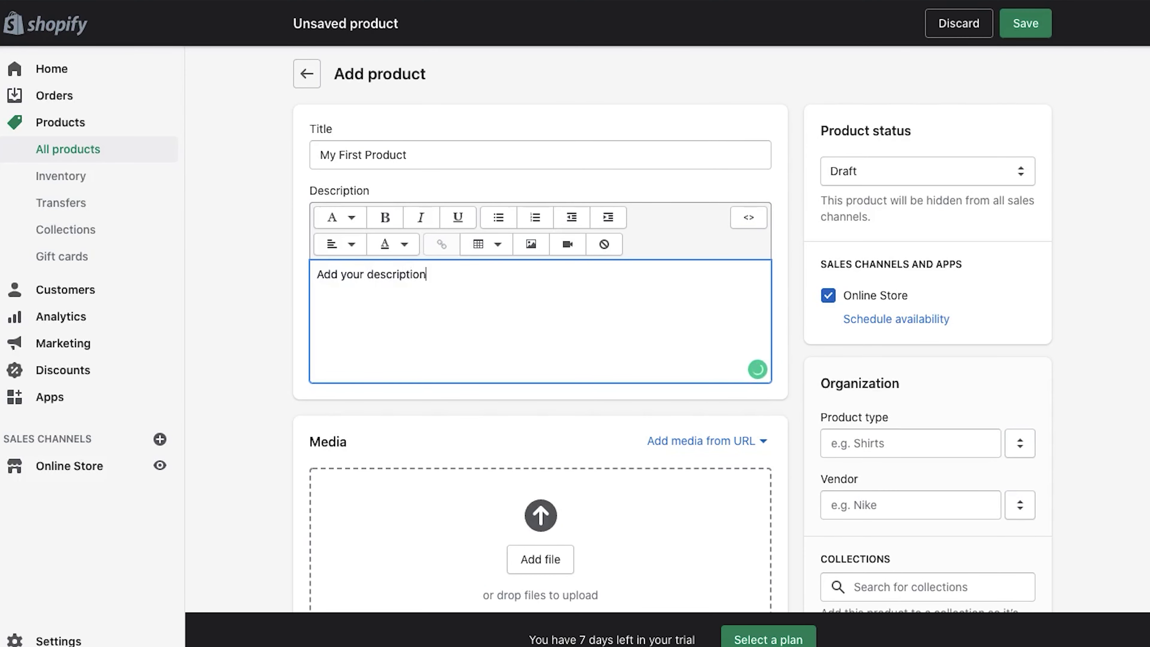
{"action": "scroll", "coordinate": [781, 366], "scroll_direction": "down", "scroll_amount": 8}
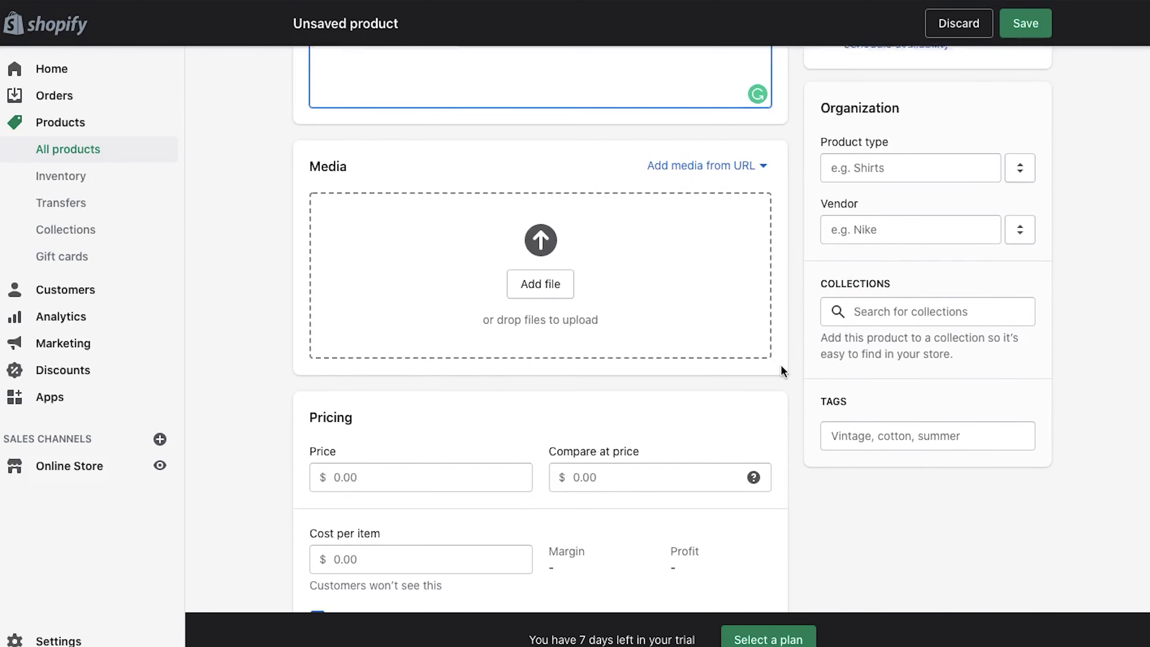
{"action": "scroll", "coordinate": [780, 366], "scroll_direction": "down", "scroll_amount": 10}
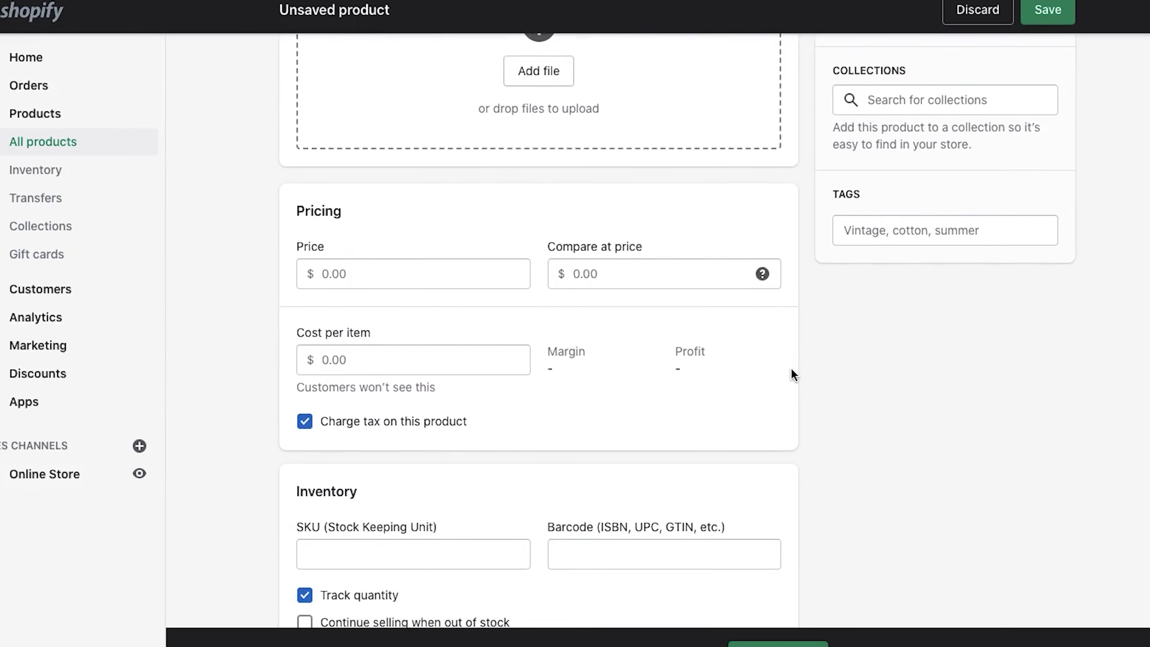
{"action": "scroll", "coordinate": [793, 371], "scroll_direction": "down", "scroll_amount": 4}
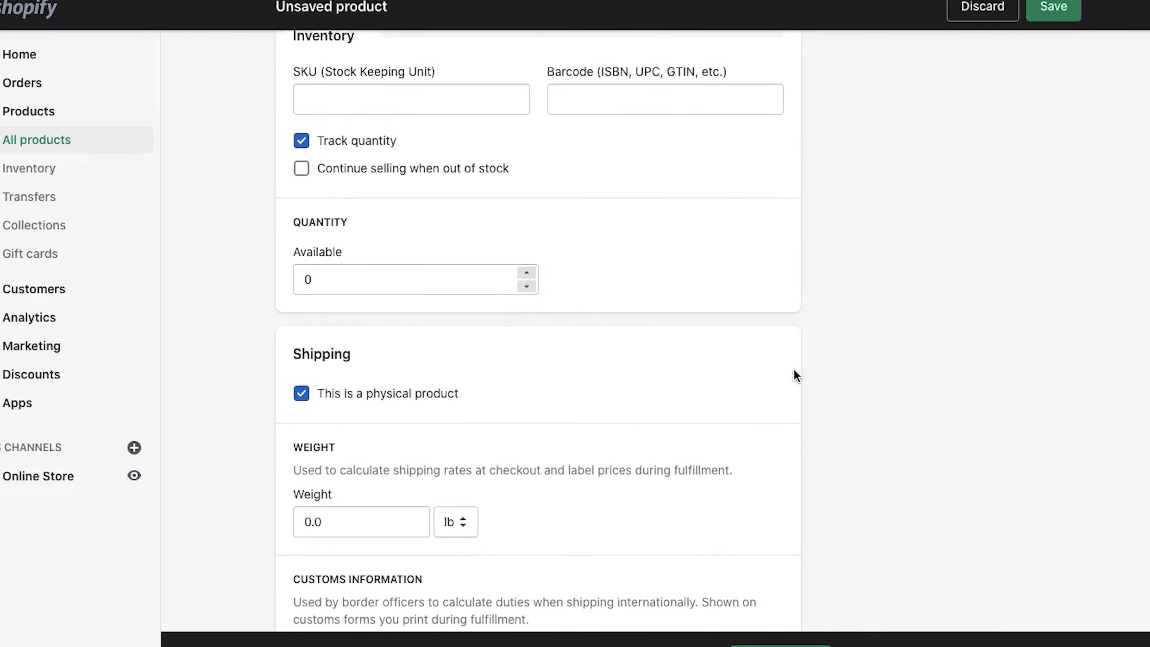
{"action": "scroll", "coordinate": [795, 375], "scroll_direction": "down", "scroll_amount": 9}
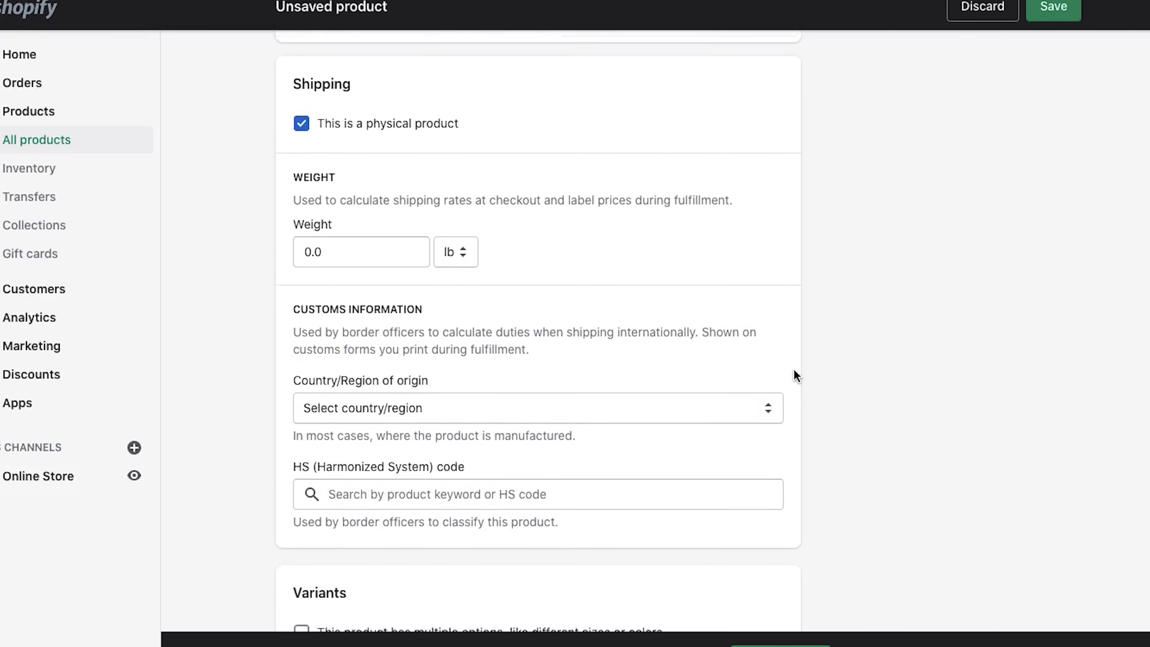
{"action": "scroll", "coordinate": [796, 375], "scroll_direction": "down", "scroll_amount": 3}
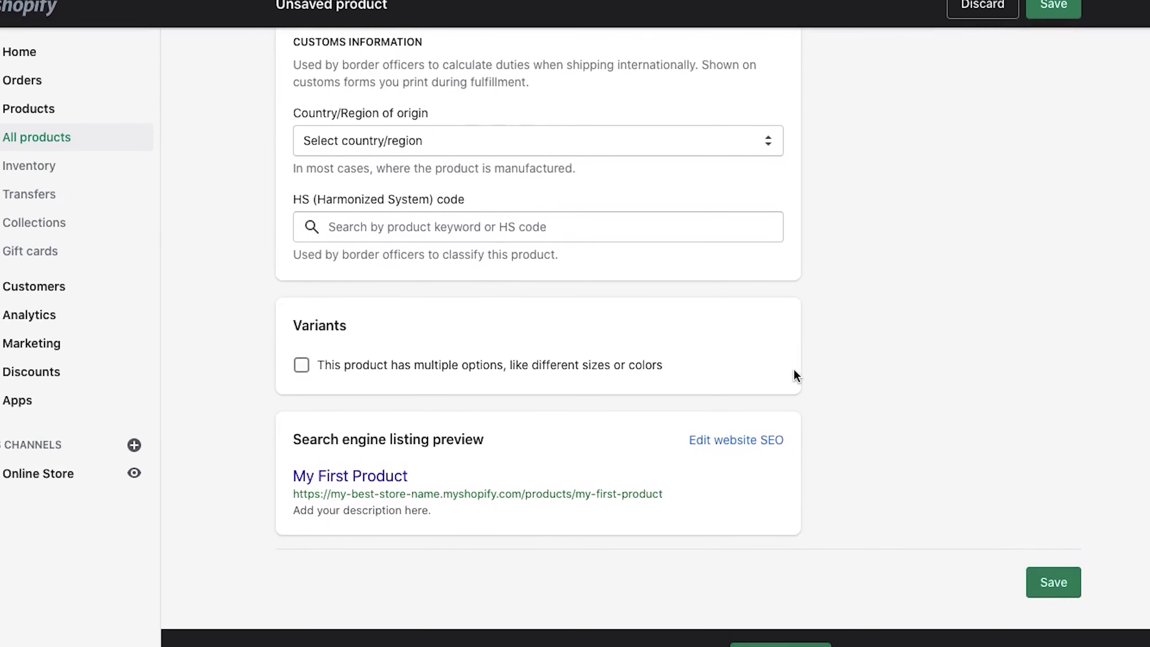
Step: Open the product's search engine listing details with Edit website SEO
{"action": "left_click", "coordinate": [742, 443]}
{"action": "scroll", "coordinate": [645, 490], "scroll_direction": "down", "scroll_amount": 7}
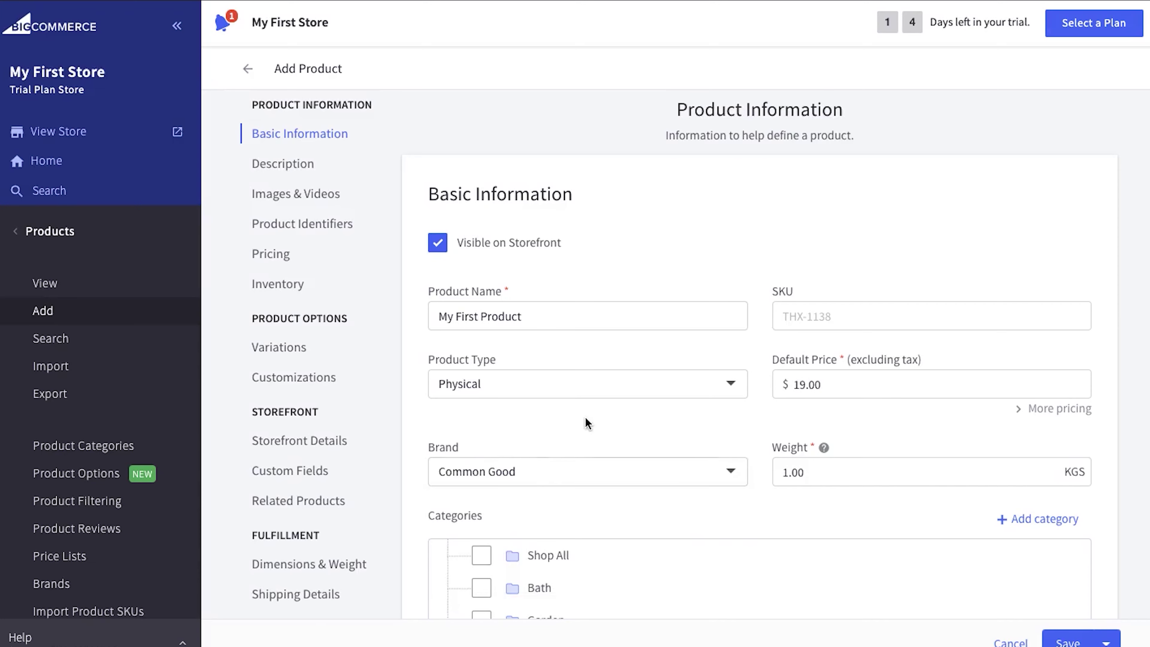
{"action": "scroll", "coordinate": [585, 417], "scroll_direction": "down", "scroll_amount": 3}
{"action": "scroll", "coordinate": [585, 418], "scroll_direction": "down", "scroll_amount": 6}
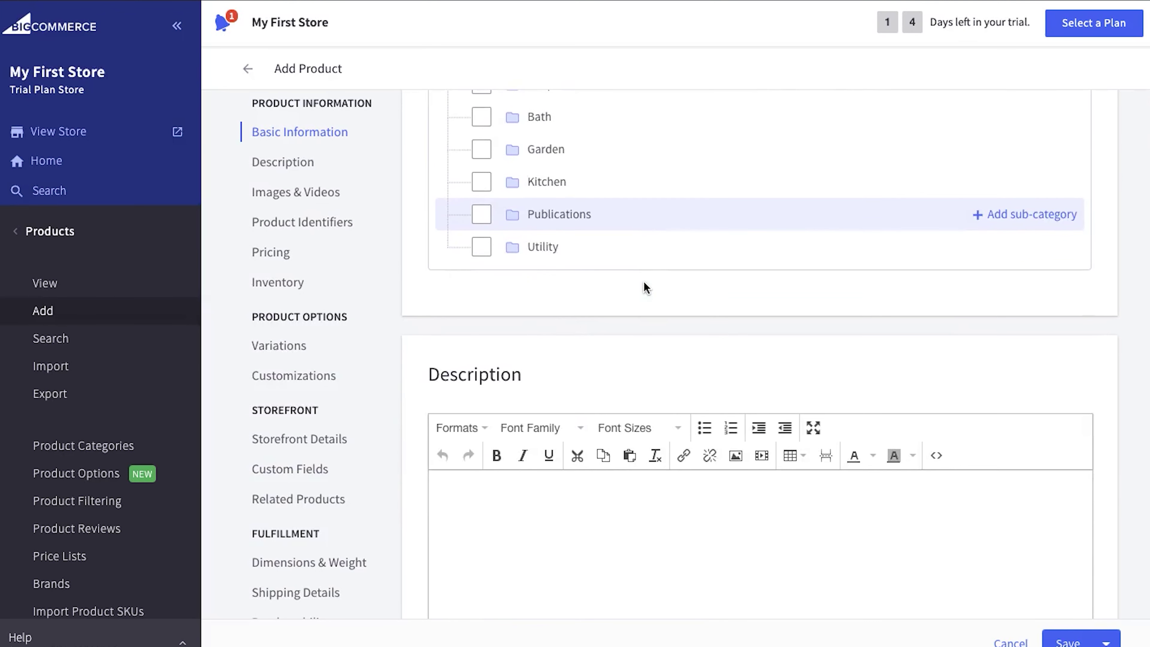
Step: Review the description and Custom Fields sections, then open the product's empty Variant Options page
{"action": "scroll", "coordinate": [600, 347], "scroll_direction": "down", "scroll_amount": 3}
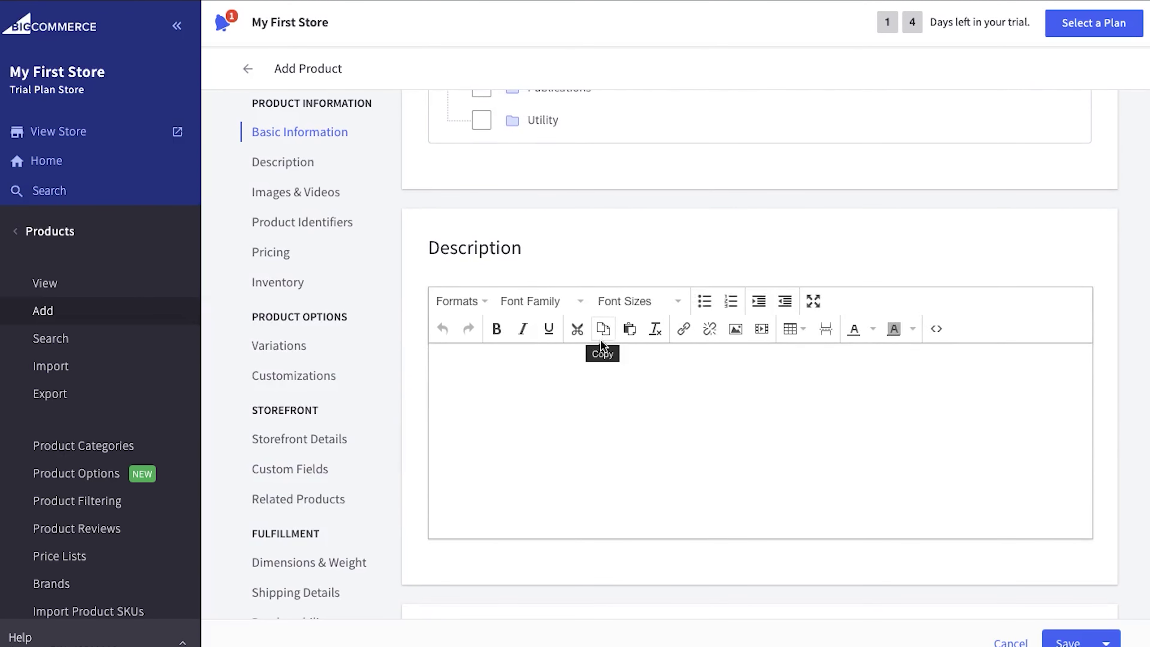
{"action": "left_click", "coordinate": [592, 367]}
{"action": "scroll", "coordinate": [593, 369], "scroll_direction": "down", "scroll_amount": 1}
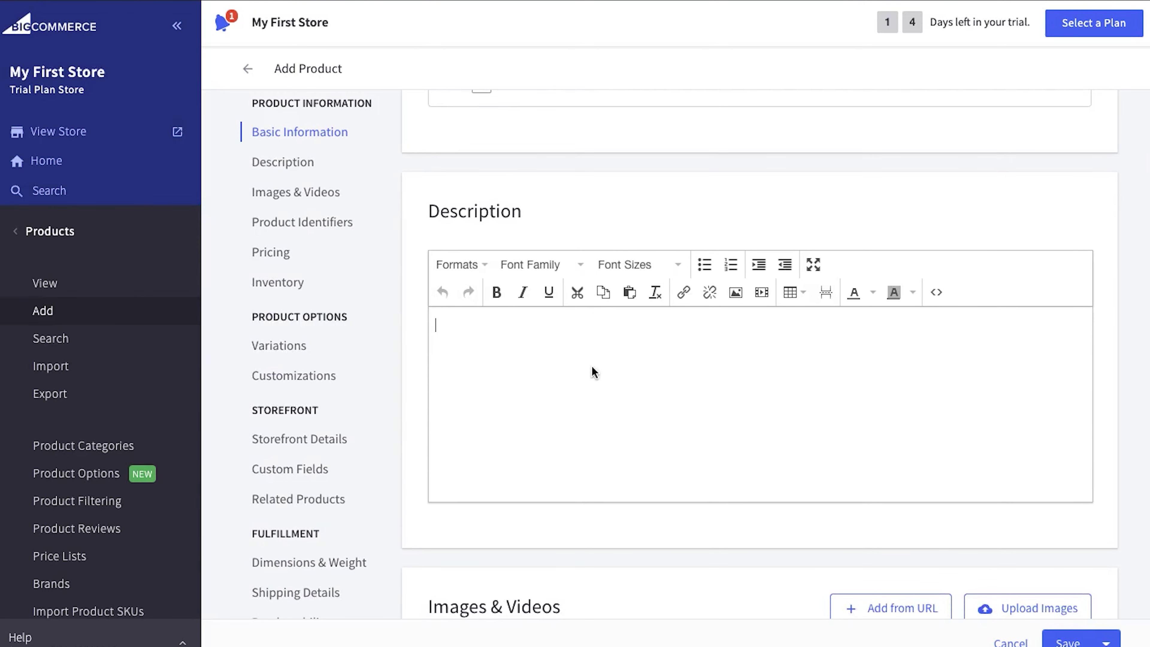
{"action": "scroll", "coordinate": [594, 372], "scroll_direction": "down", "scroll_amount": 10}
{"action": "left_click", "coordinate": [288, 429]}
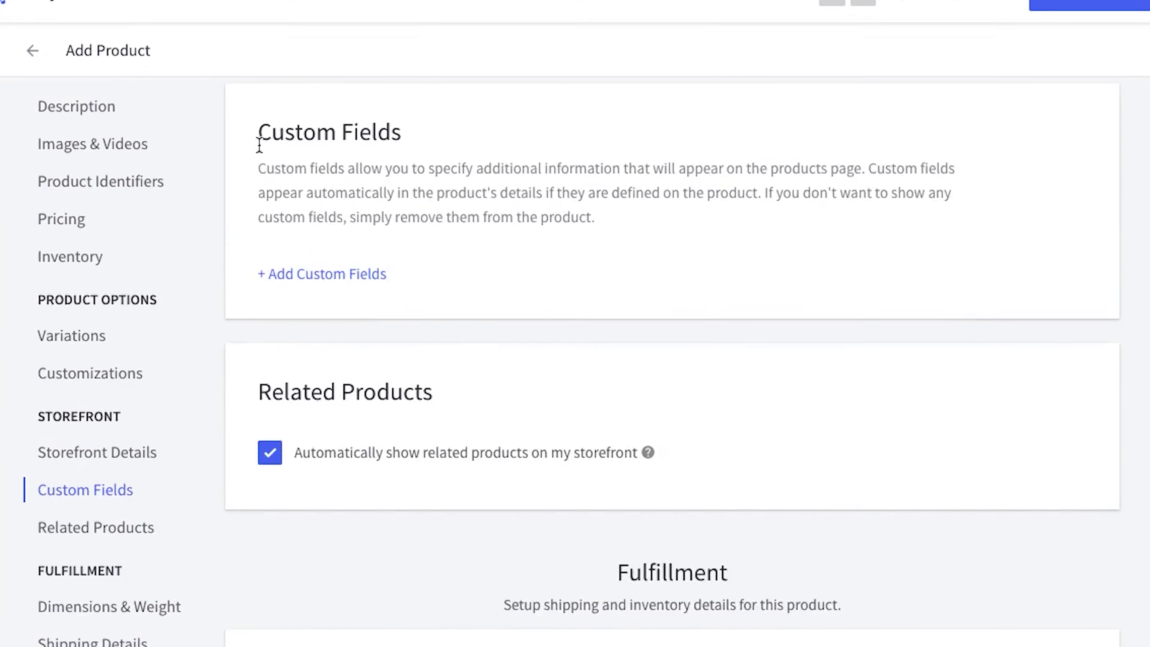
{"action": "left_click_drag", "start_coordinate": [427, 133], "coordinate": [798, 204]}
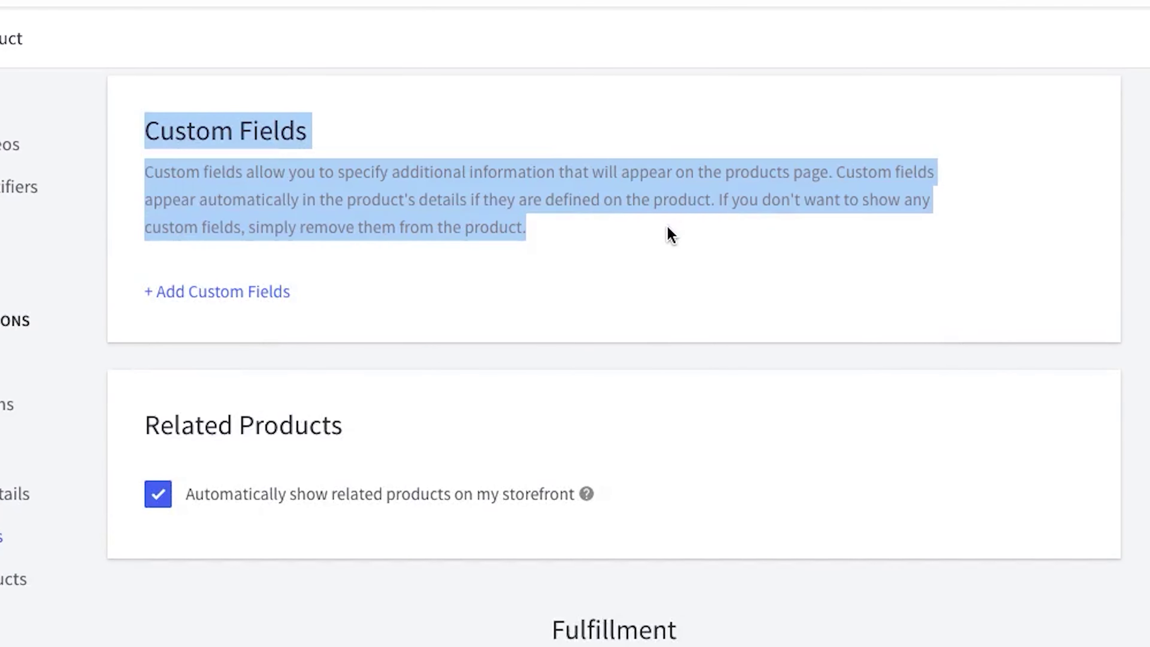
{"action": "left_click", "coordinate": [797, 201]}
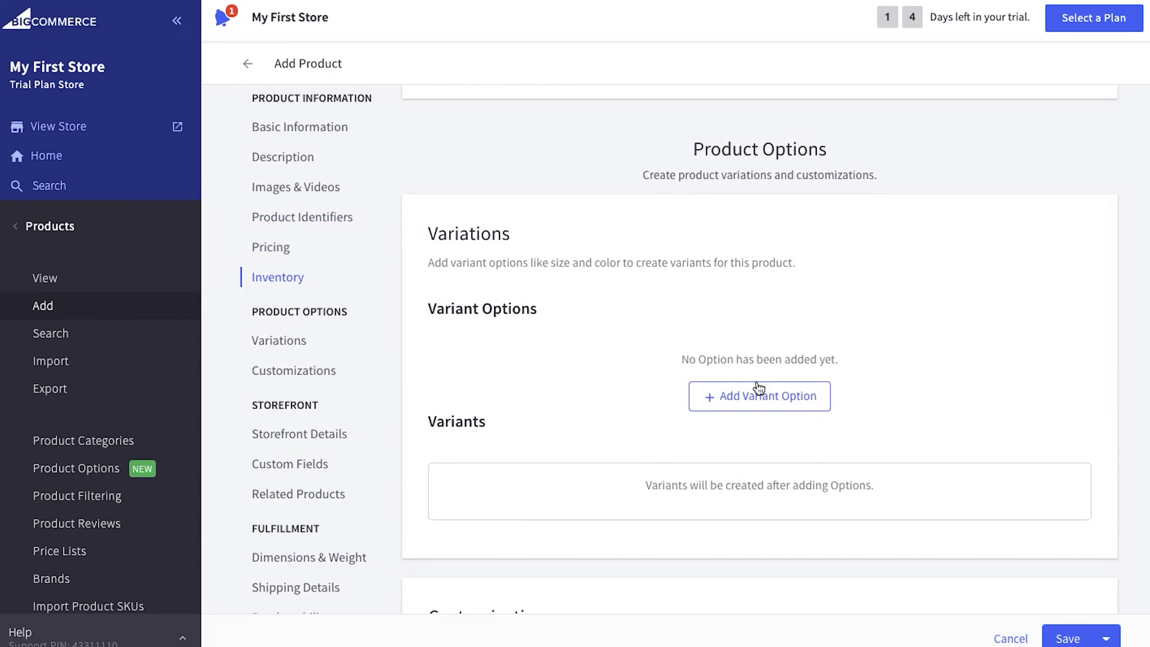
{"action": "left_click", "coordinate": [759, 386]}
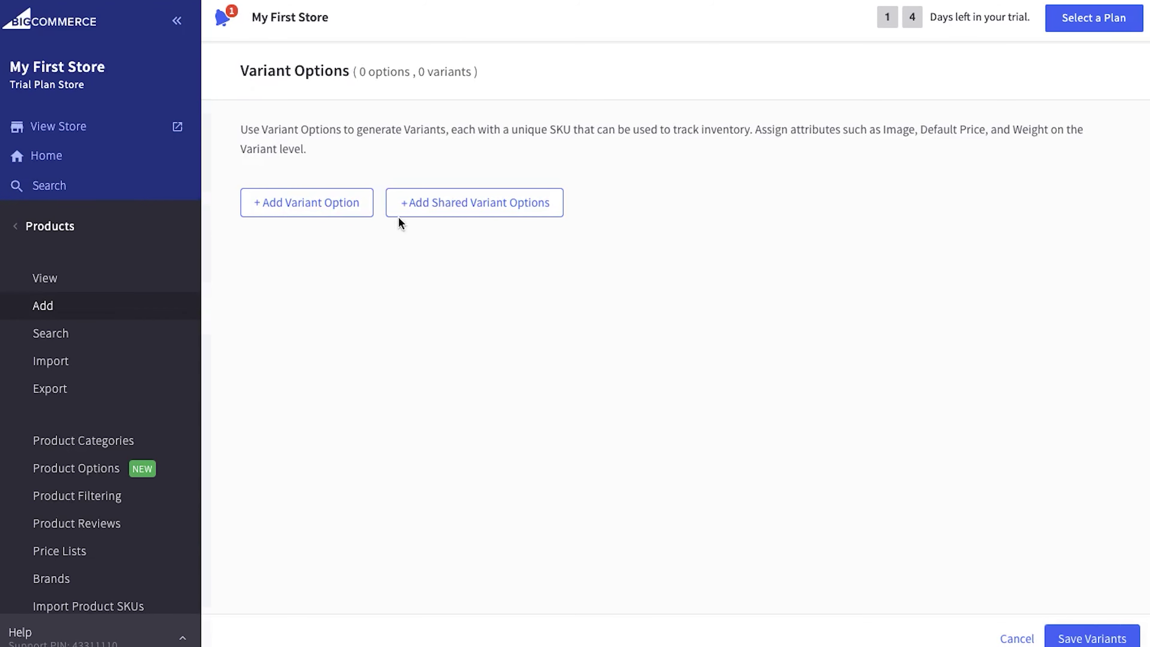
Step: Add a new Color variant option using the Dropdown display type
{"action": "left_click", "coordinate": [450, 204]}
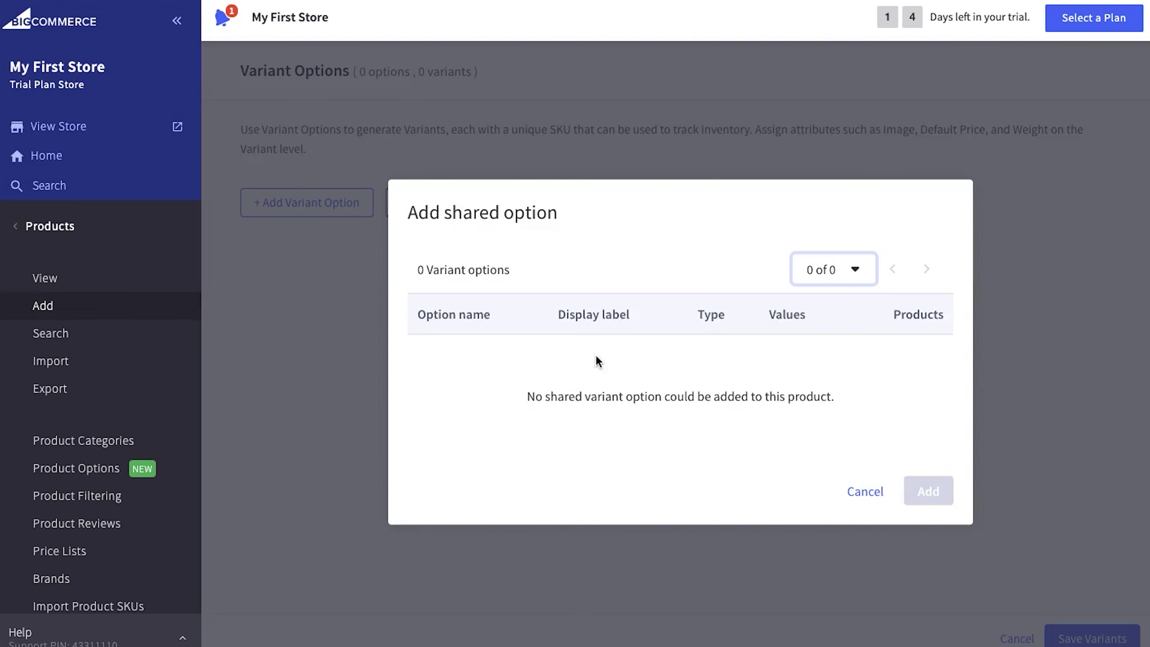
{"action": "left_click", "coordinate": [877, 496]}
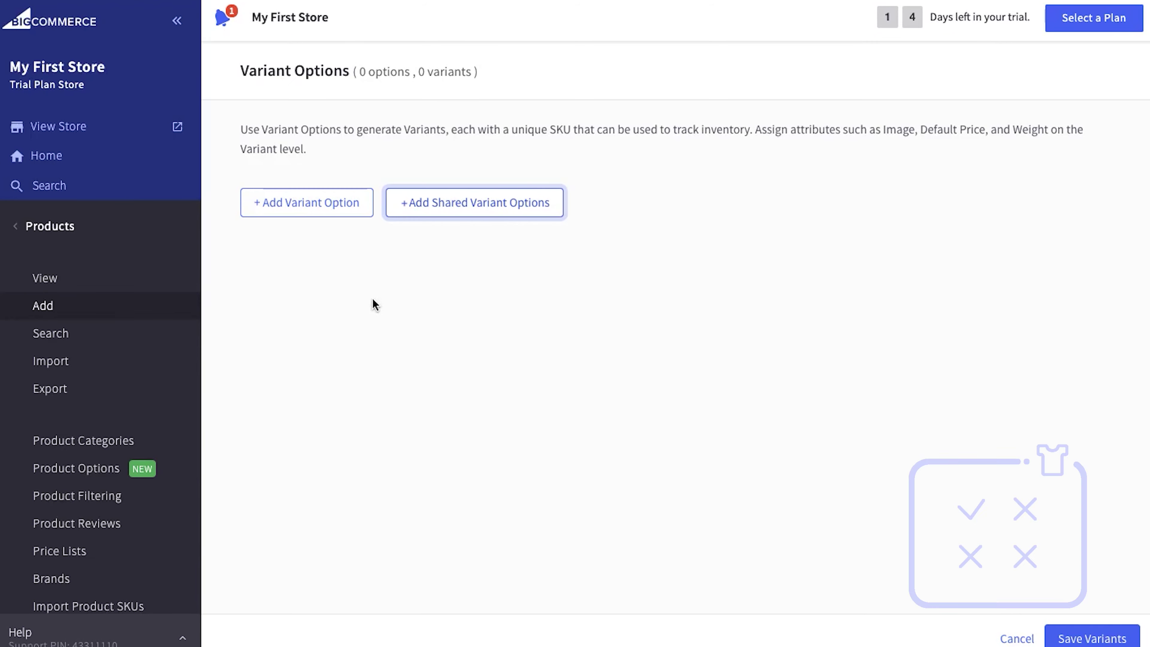
{"action": "left_click", "coordinate": [316, 211]}
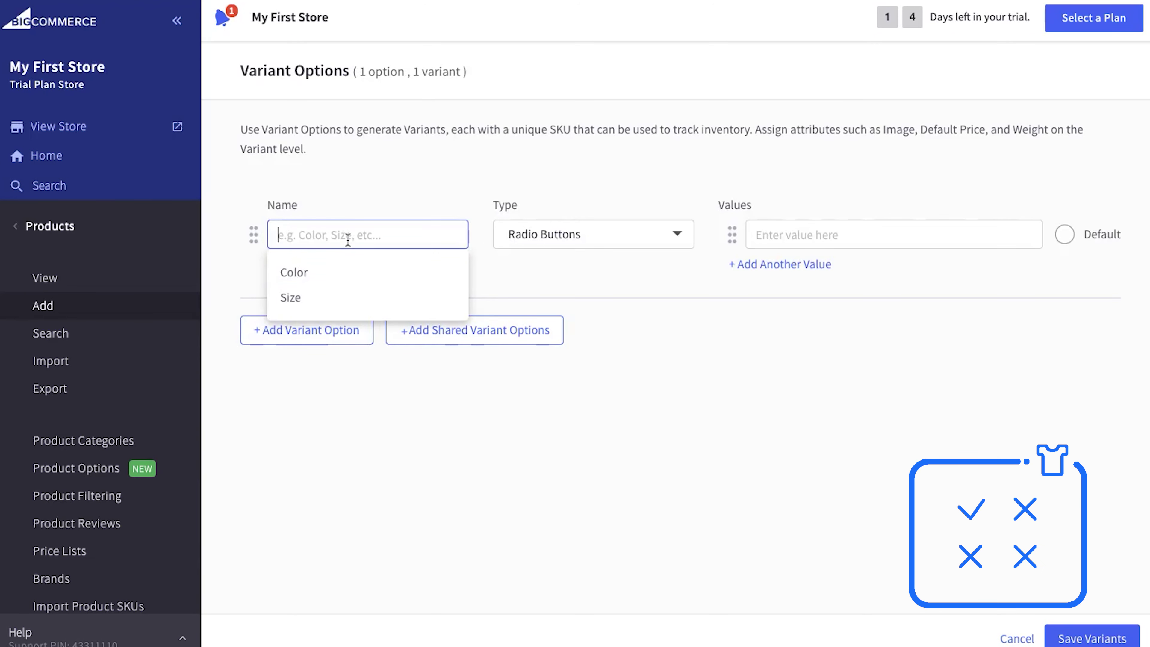
{"action": "left_click", "coordinate": [533, 239]}
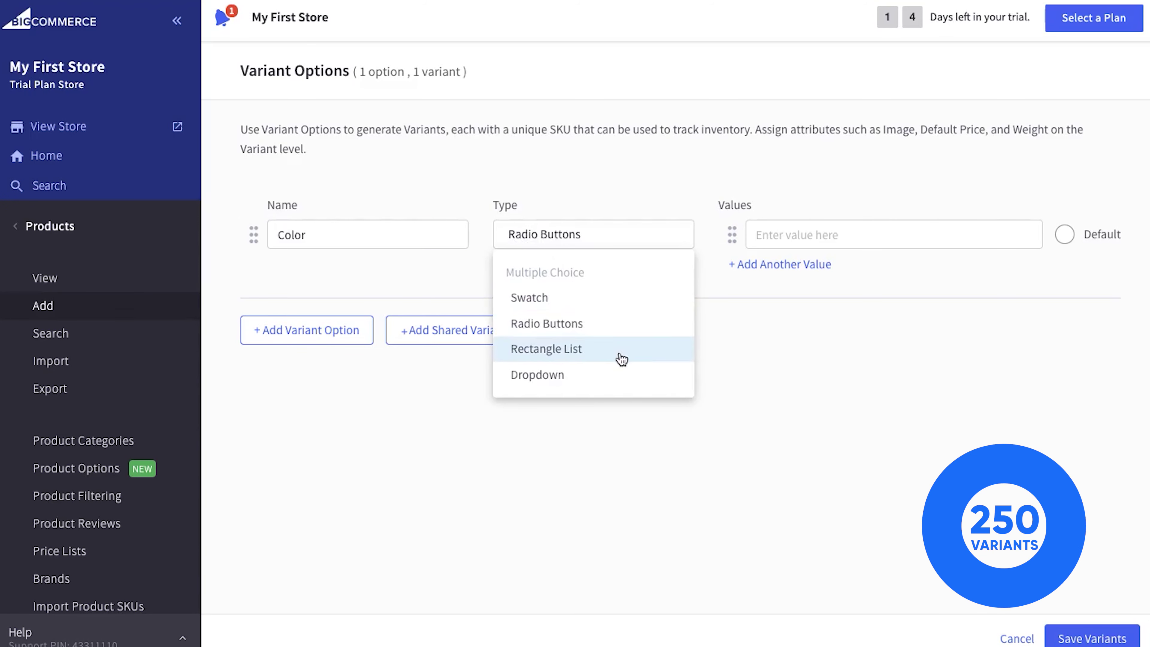
{"action": "left_click", "coordinate": [606, 390]}
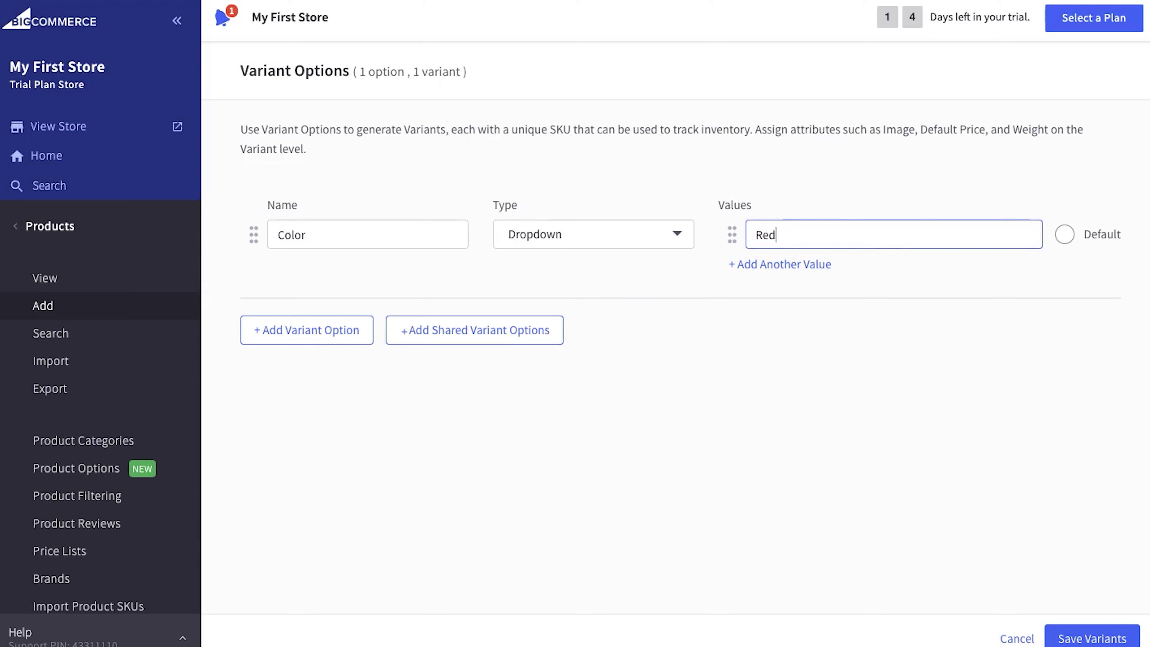
Step: Add Black, White and Yellow values alongside Red and save the four $19.00 variants
{"action": "left_click", "coordinate": [813, 267]}
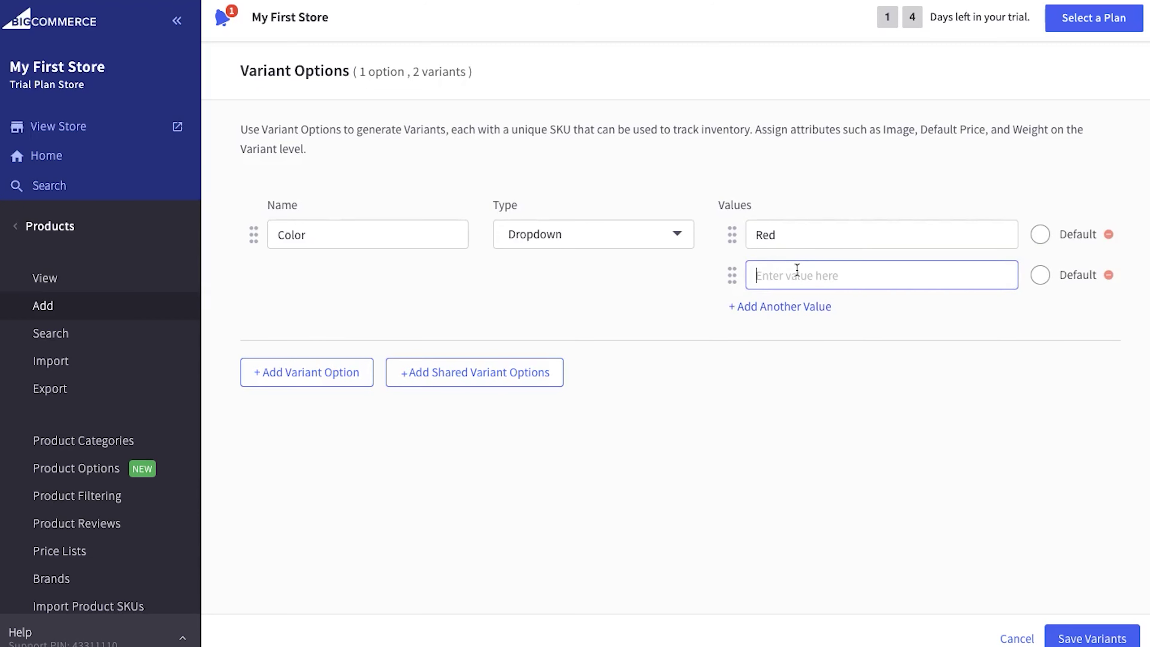
{"action": "left_click", "coordinate": [777, 308]}
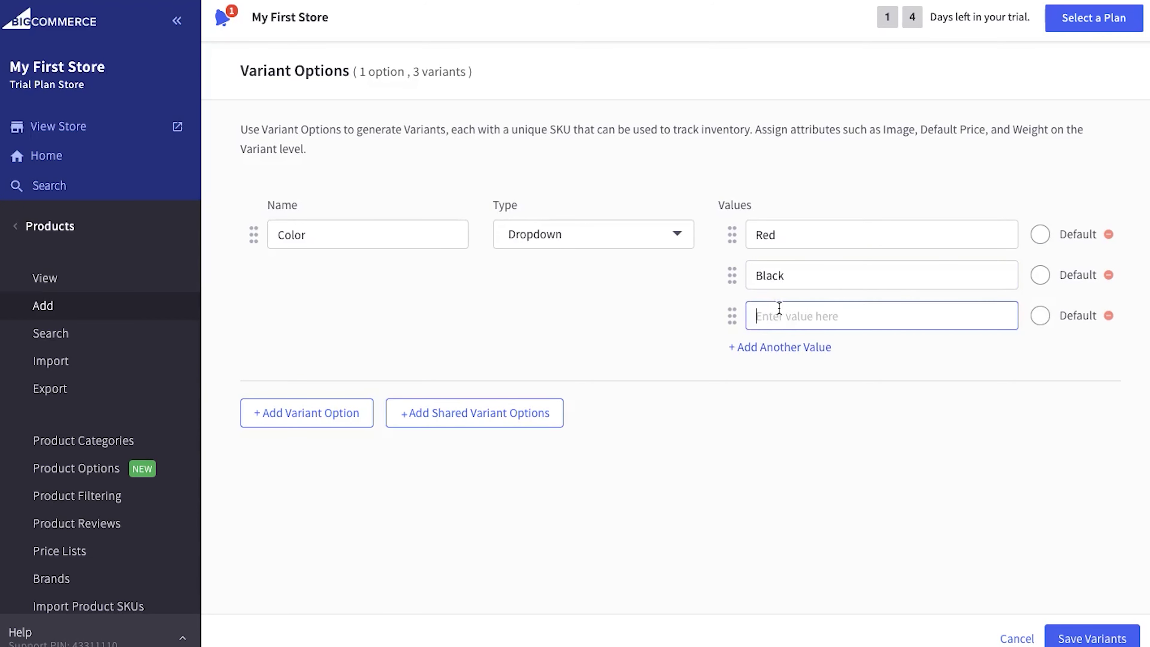
{"action": "left_click", "coordinate": [786, 347]}
{"action": "key", "text": "BackSpace"}
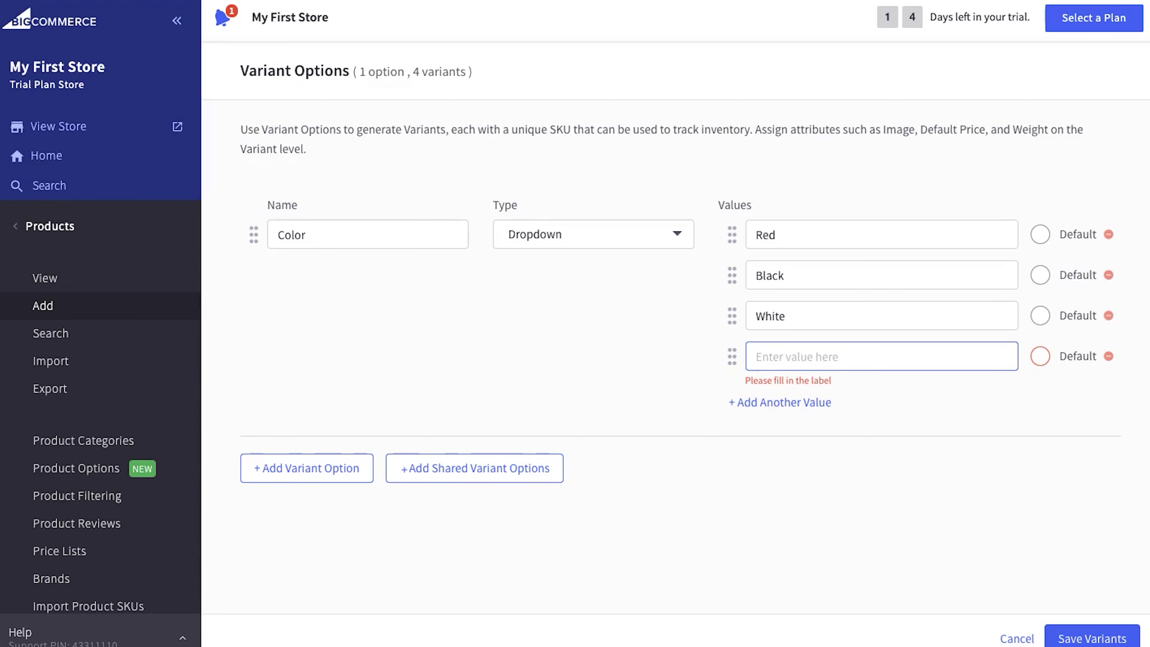
{"action": "type", "text": "Yellow"}
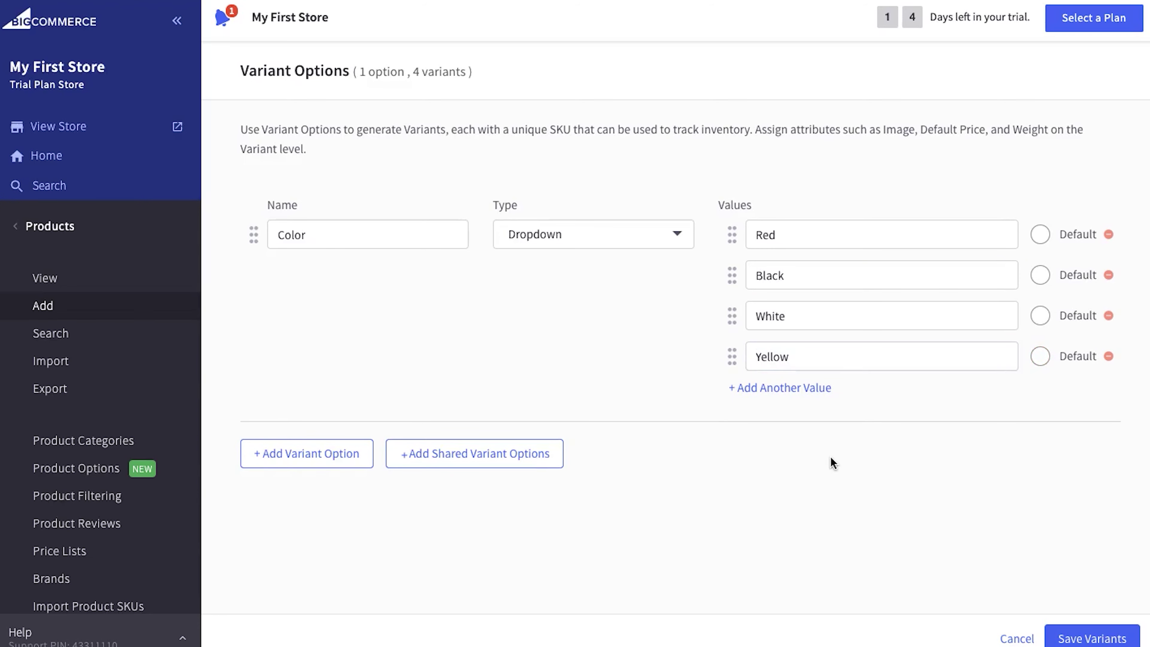
{"action": "left_click", "coordinate": [1083, 638]}
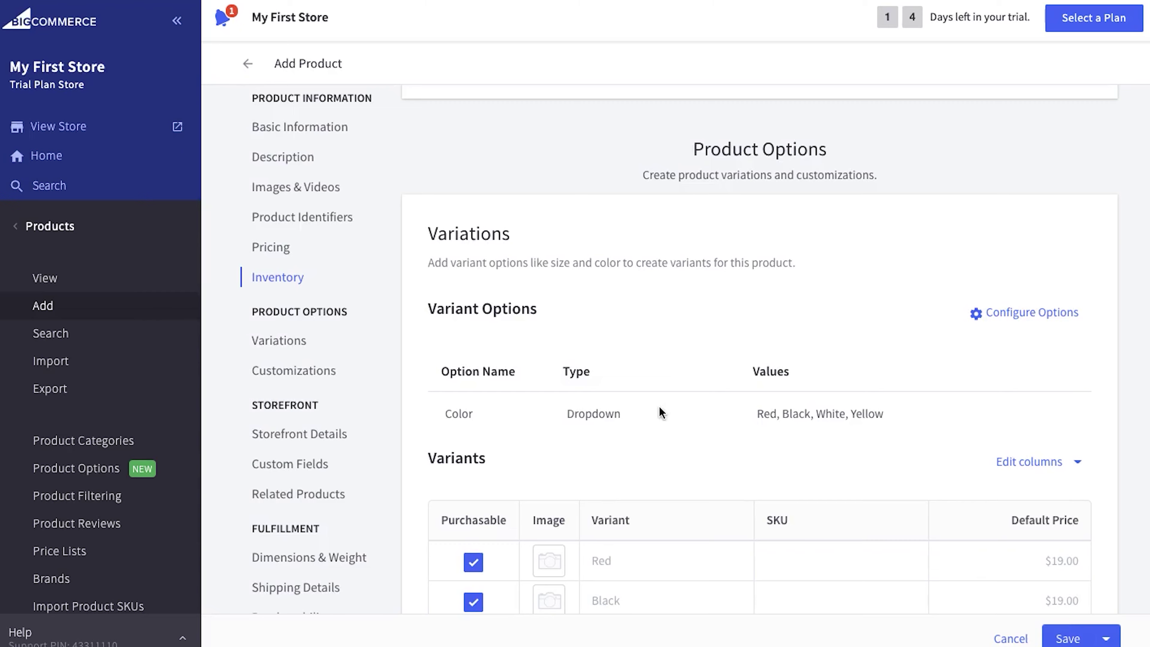
{"action": "scroll", "coordinate": [659, 407], "scroll_direction": "down", "scroll_amount": 4}
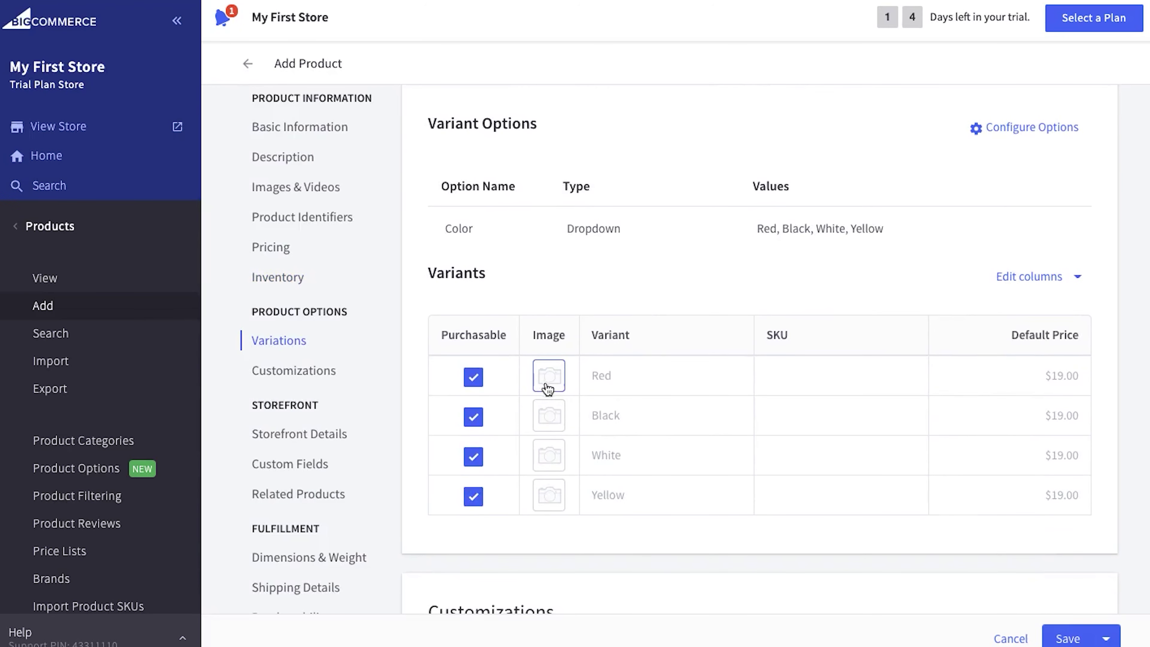
{"action": "scroll", "coordinate": [632, 484], "scroll_direction": "down", "scroll_amount": 4}
{"action": "scroll", "coordinate": [632, 485], "scroll_direction": "down", "scroll_amount": 7}
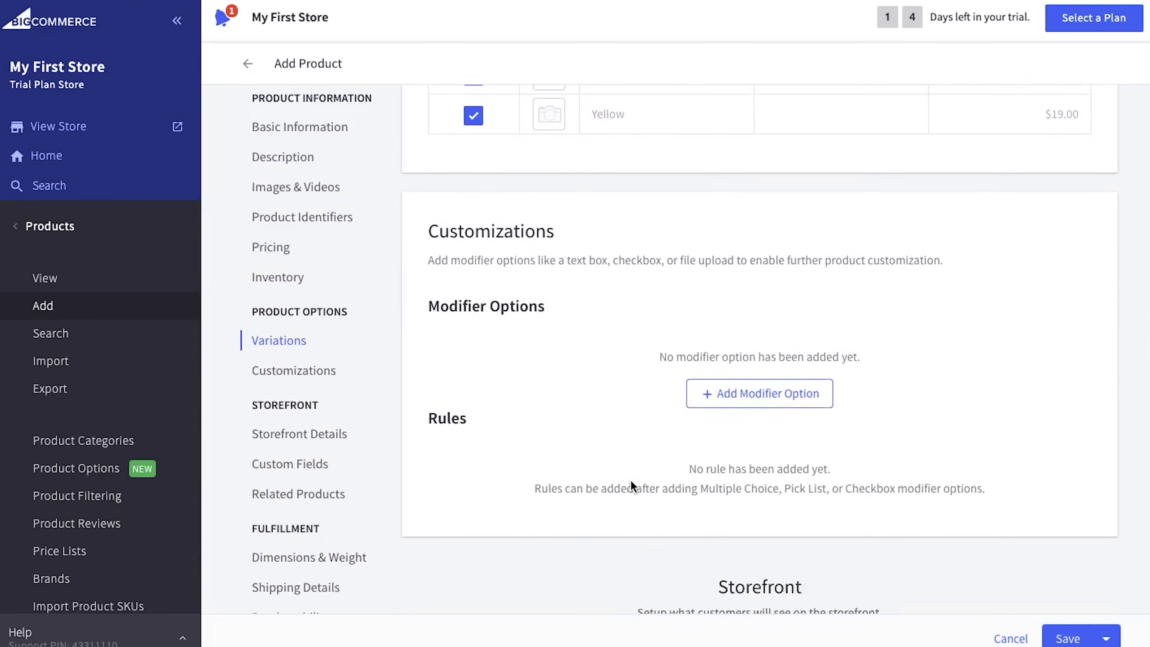
{"action": "scroll", "coordinate": [630, 480], "scroll_direction": "down", "scroll_amount": 3}
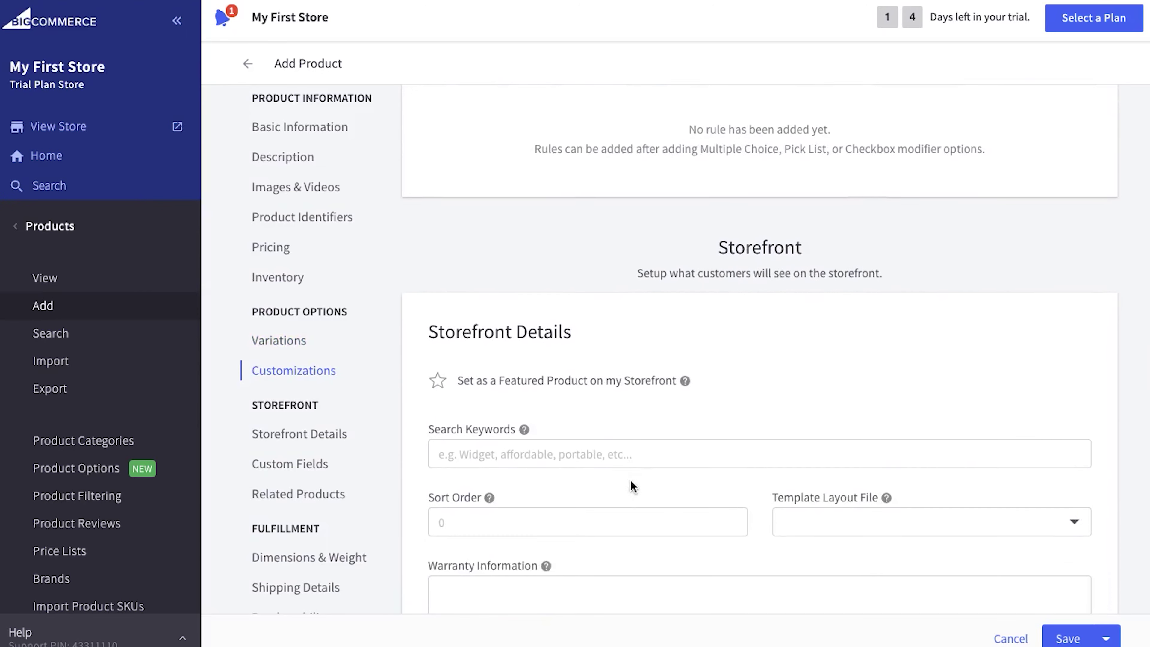
{"action": "scroll", "coordinate": [706, 390], "scroll_direction": "down", "scroll_amount": 4}
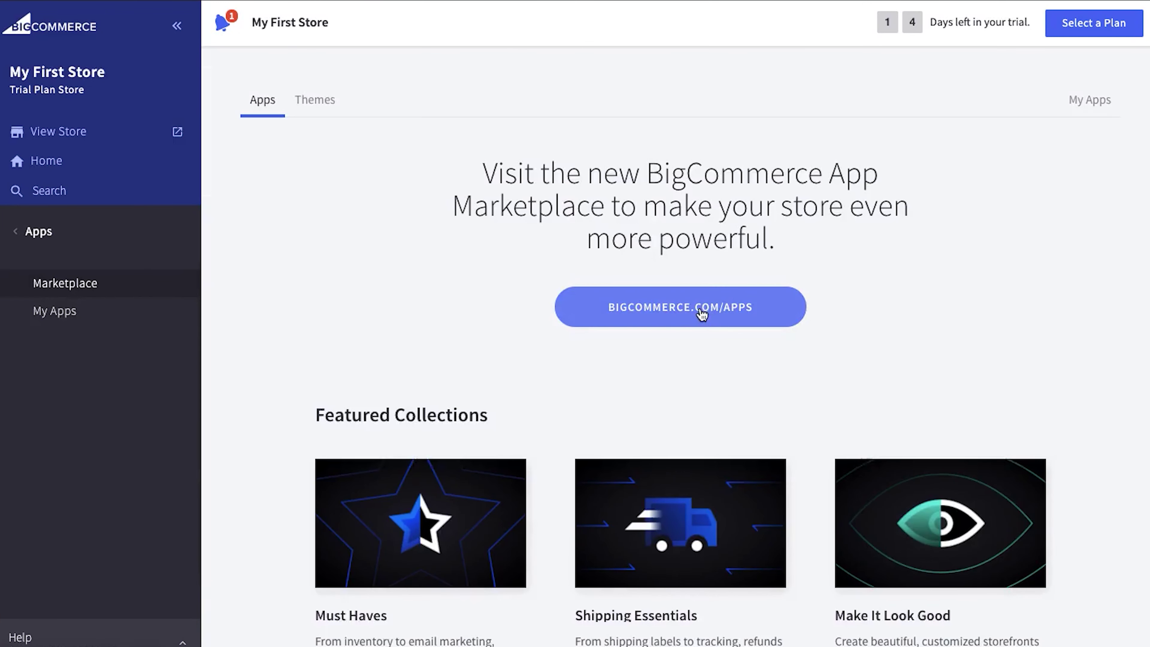
Step: Open BIGCOMMERCE.COM/APPS and scroll past the recommended, top free, top paid and newest app lists
{"action": "left_click", "coordinate": [701, 313]}
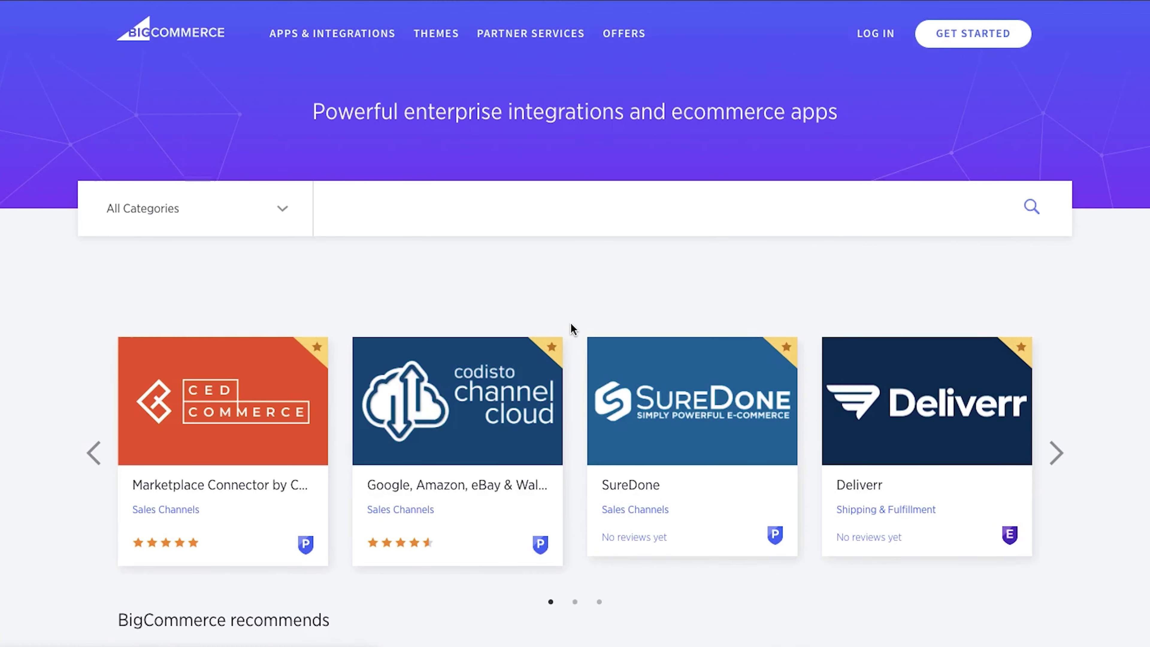
{"action": "scroll", "coordinate": [570, 322], "scroll_direction": "down", "scroll_amount": 5}
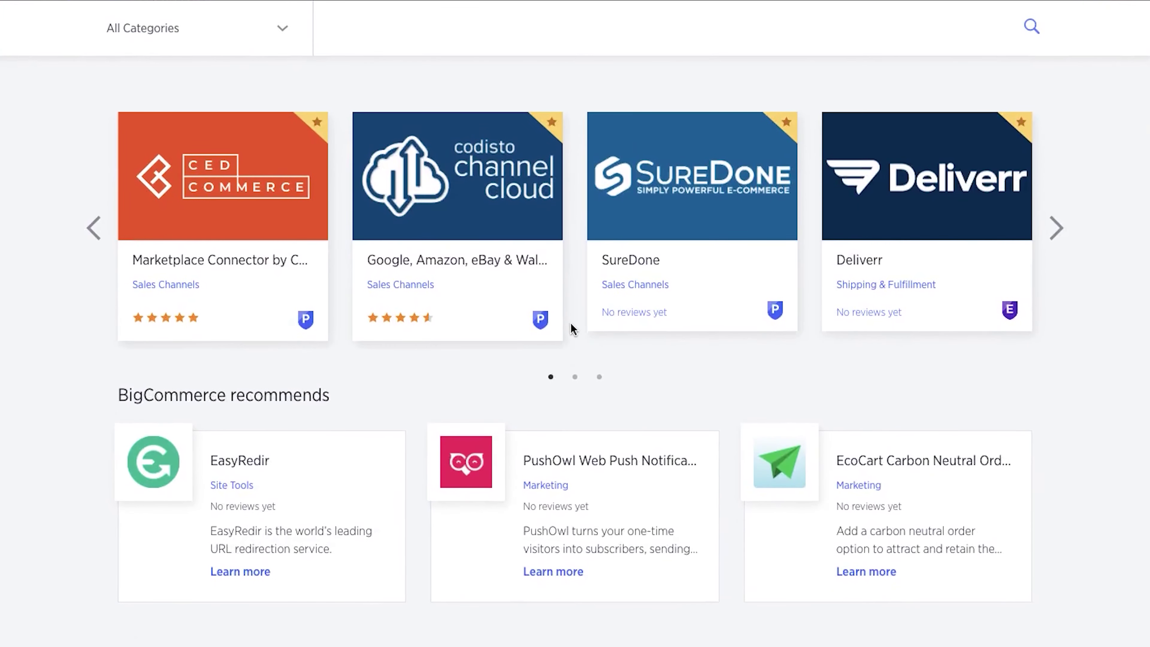
{"action": "scroll", "coordinate": [571, 325], "scroll_direction": "down", "scroll_amount": 2}
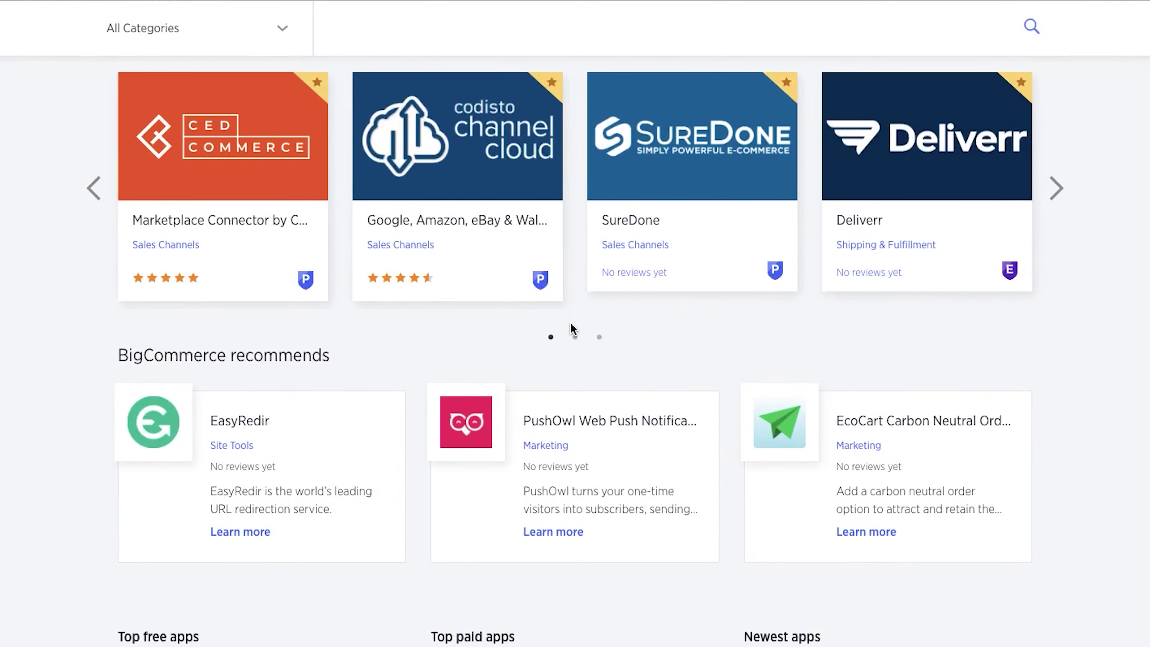
{"action": "scroll", "coordinate": [570, 326], "scroll_direction": "down", "scroll_amount": 6}
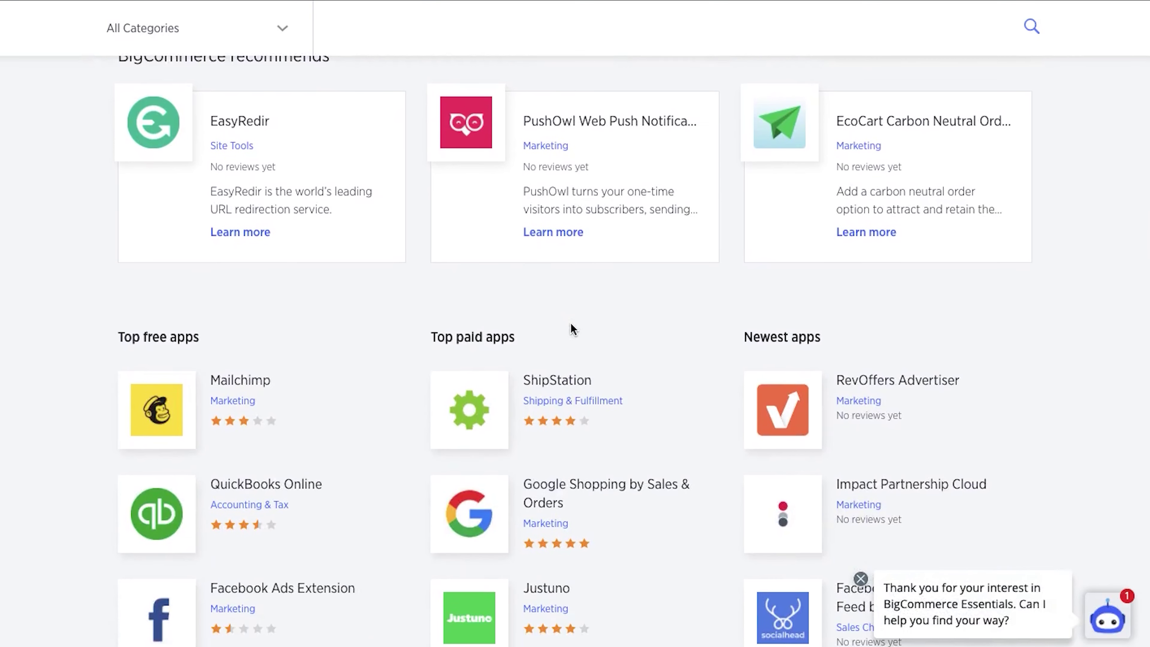
{"action": "scroll", "coordinate": [571, 325], "scroll_direction": "down", "scroll_amount": 1}
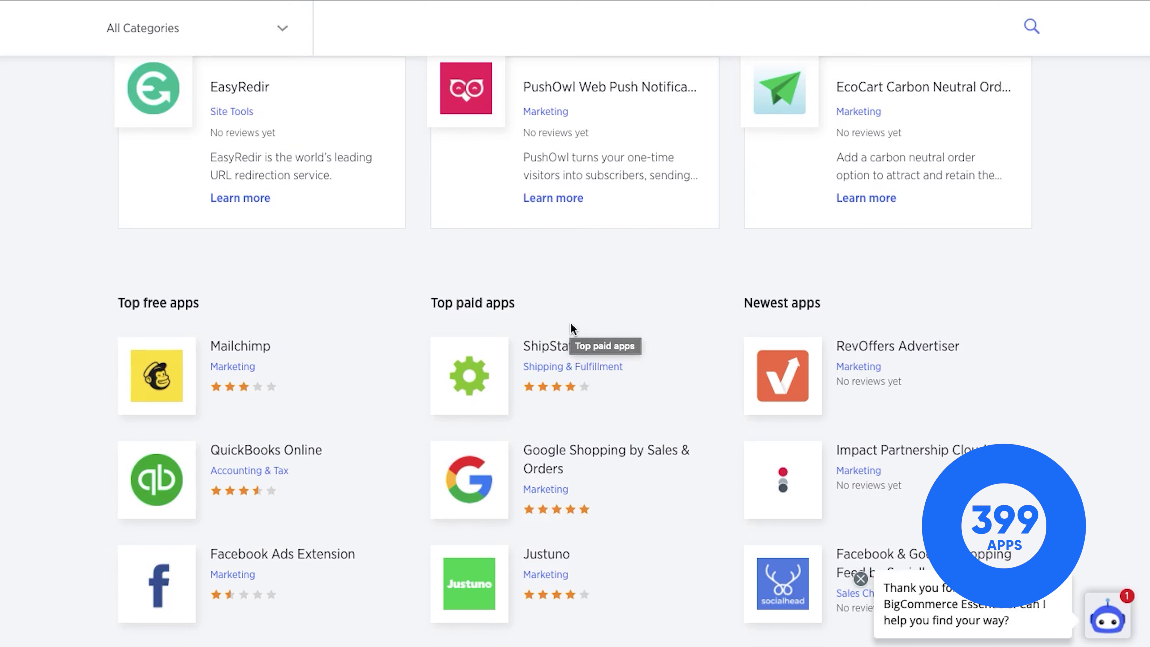
{"action": "scroll", "coordinate": [570, 324], "scroll_direction": "down", "scroll_amount": 6}
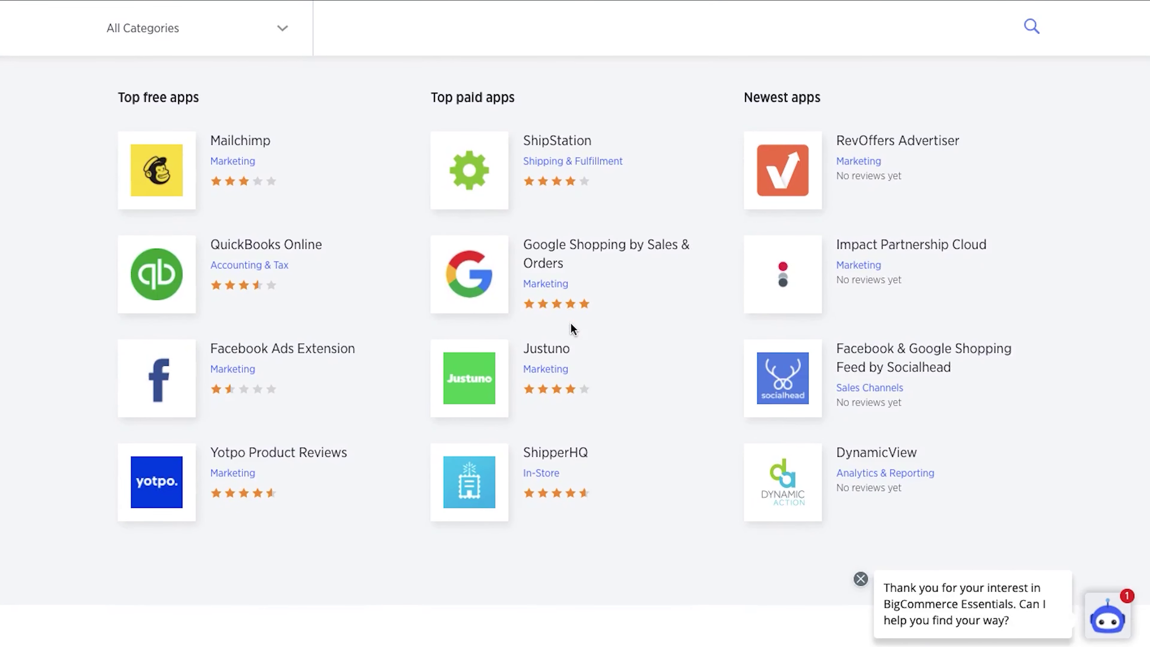
{"action": "scroll", "coordinate": [570, 323], "scroll_direction": "down", "scroll_amount": 10}
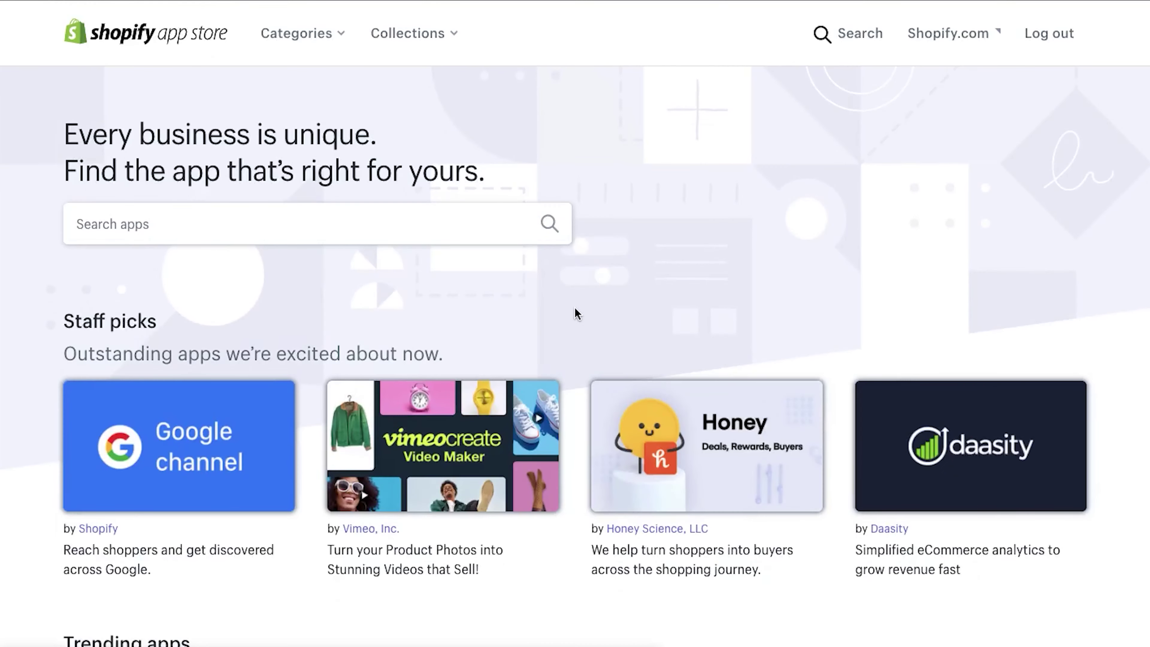
Step: Scroll through Made by Shopify, New and noteworthy and Shopify Checkout apps, then back to the top
{"action": "scroll", "coordinate": [576, 313], "scroll_direction": "down", "scroll_amount": 5}
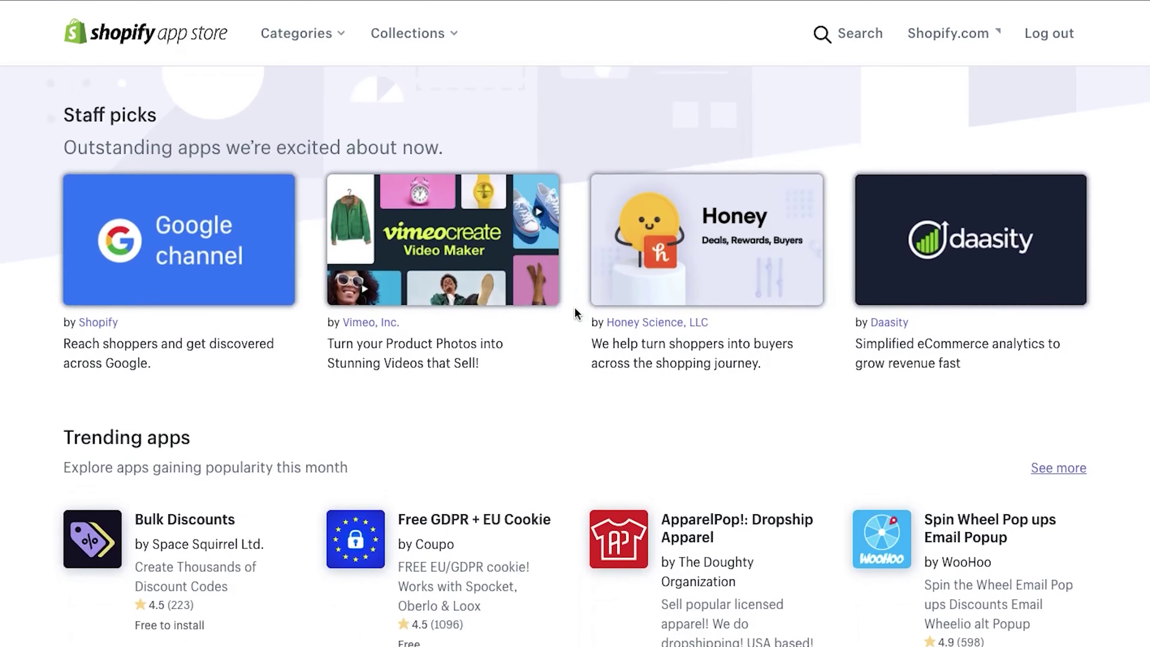
{"action": "scroll", "coordinate": [576, 314], "scroll_direction": "down", "scroll_amount": 9}
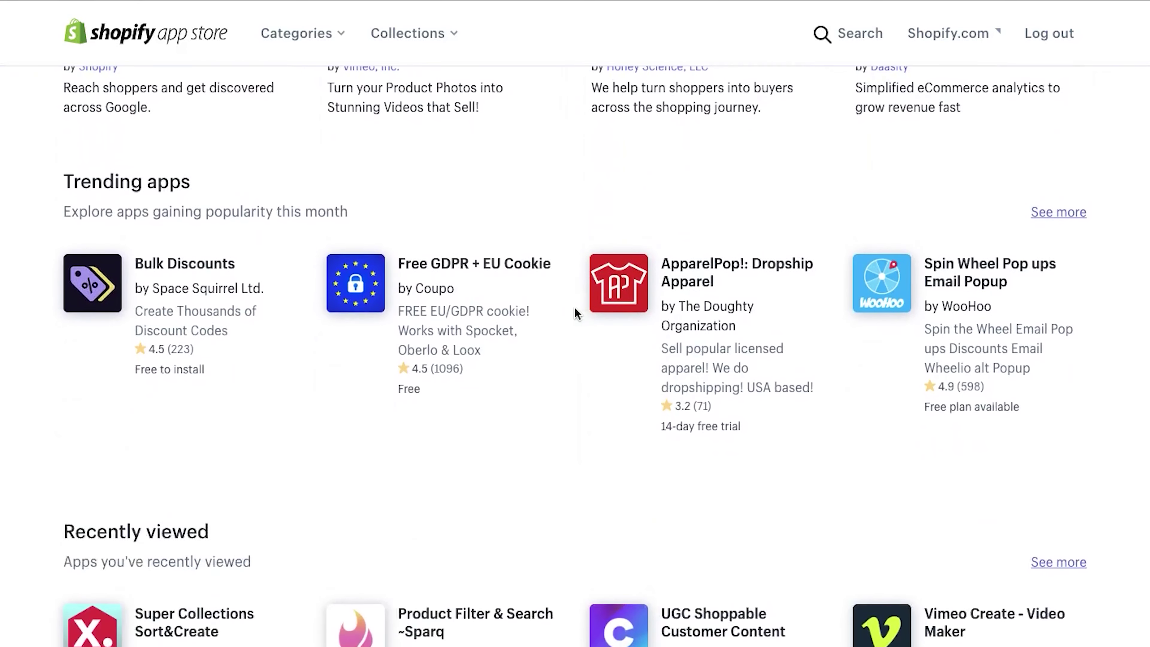
{"action": "scroll", "coordinate": [576, 313], "scroll_direction": "down", "scroll_amount": 3}
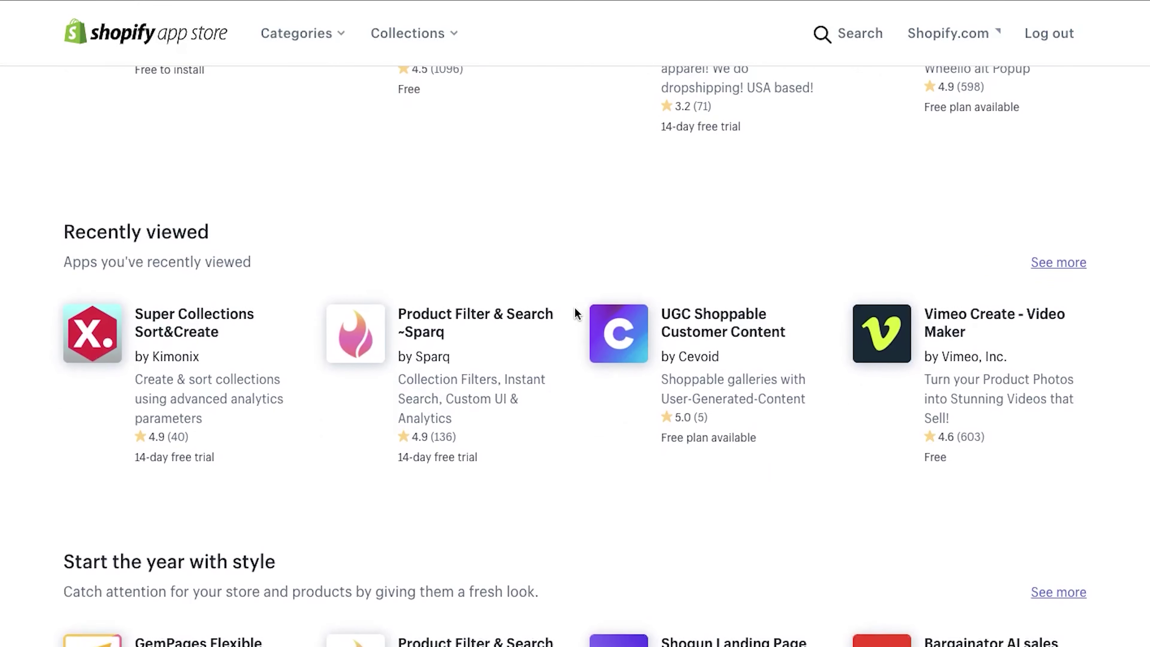
{"action": "scroll", "coordinate": [576, 314], "scroll_direction": "down", "scroll_amount": 4}
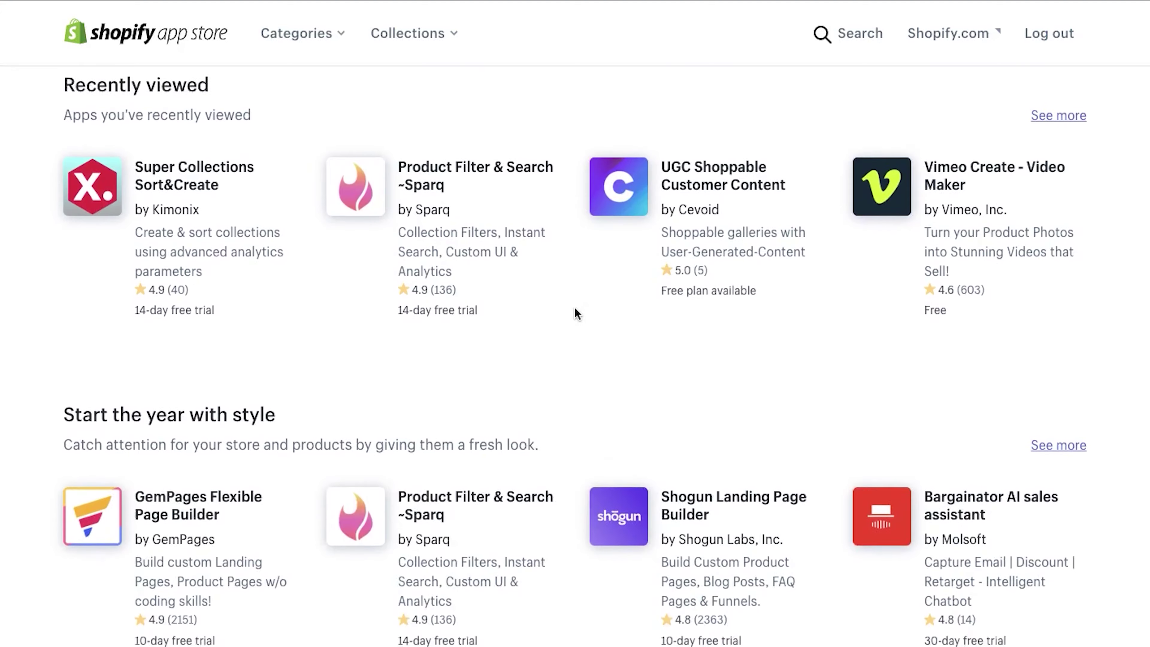
{"action": "scroll", "coordinate": [575, 313], "scroll_direction": "down", "scroll_amount": 8}
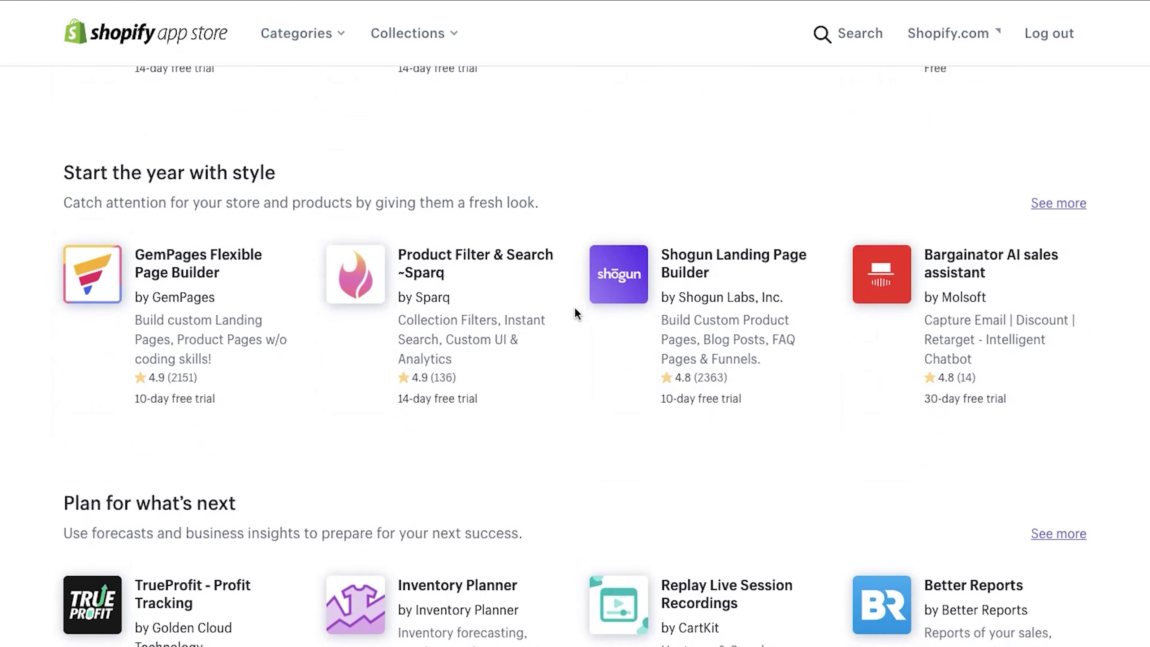
{"action": "scroll", "coordinate": [576, 314], "scroll_direction": "down", "scroll_amount": 7}
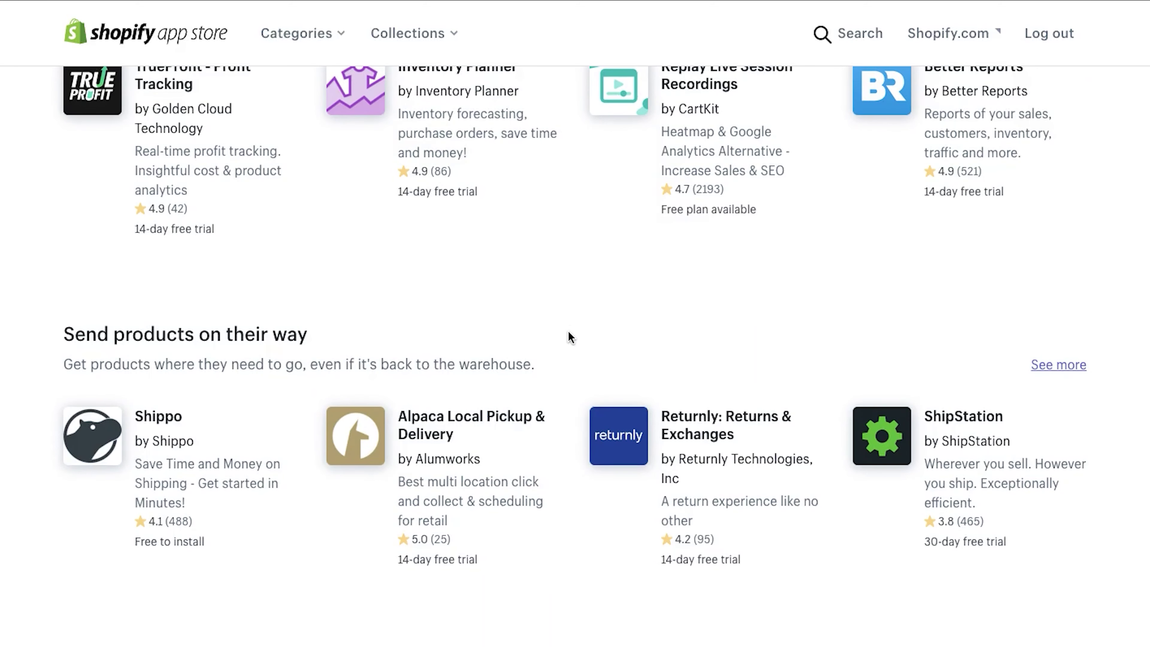
{"action": "scroll", "coordinate": [571, 337], "scroll_direction": "down", "scroll_amount": 5}
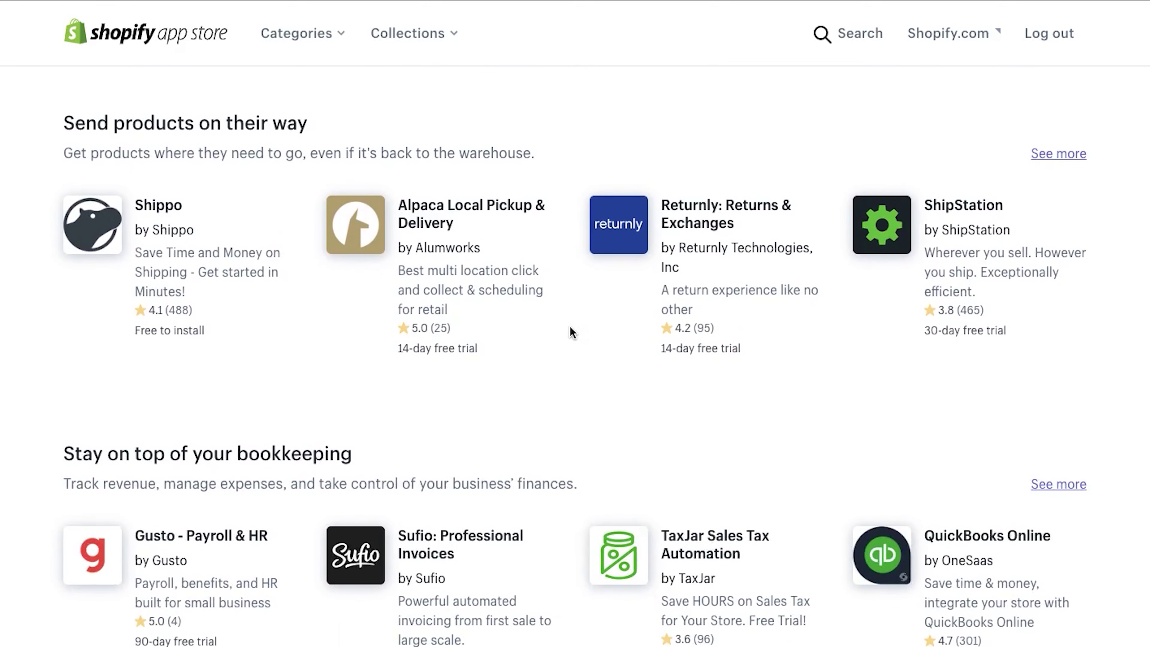
{"action": "scroll", "coordinate": [572, 333], "scroll_direction": "down", "scroll_amount": 8}
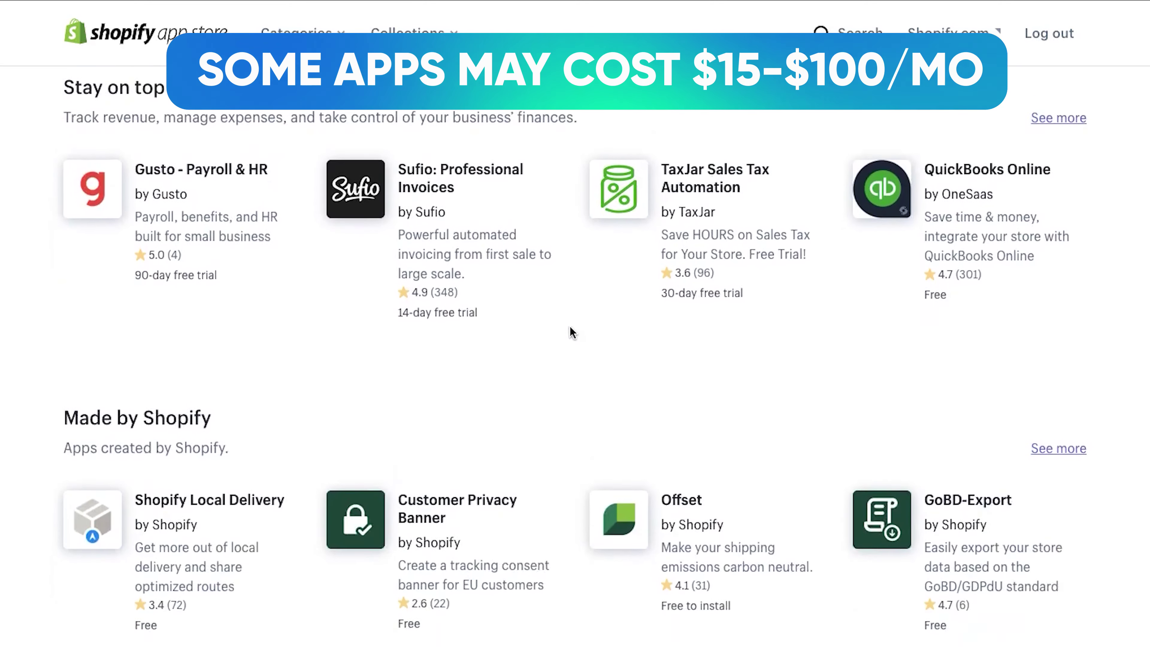
{"action": "scroll", "coordinate": [572, 333], "scroll_direction": "down", "scroll_amount": 7}
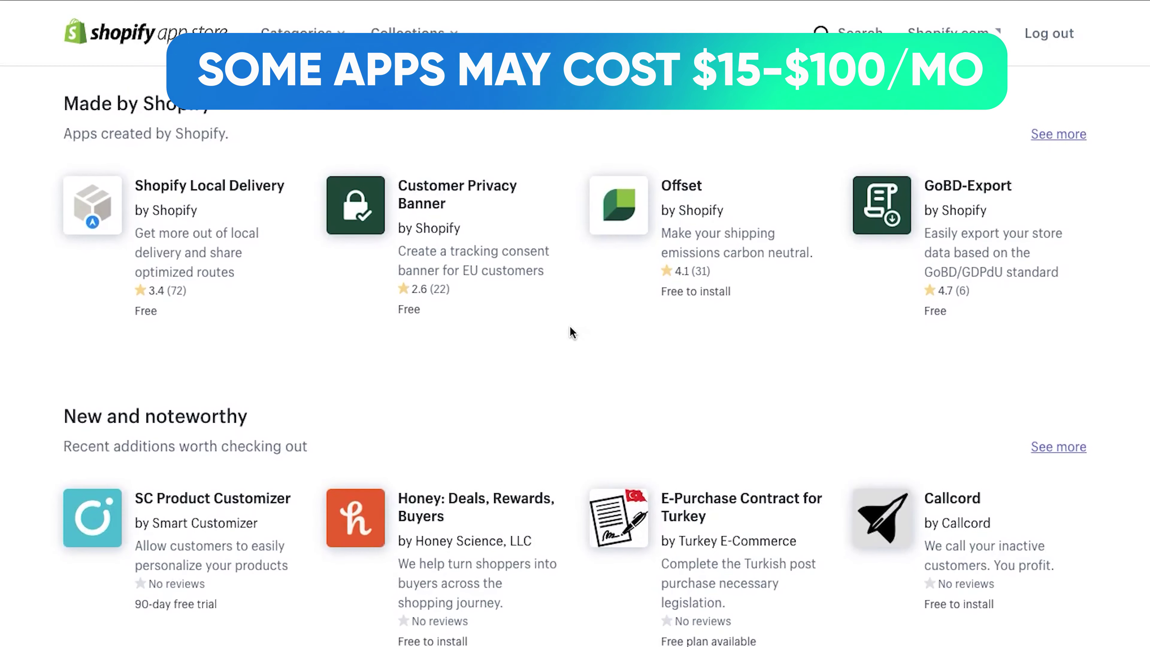
{"action": "scroll", "coordinate": [573, 333], "scroll_direction": "down", "scroll_amount": 7}
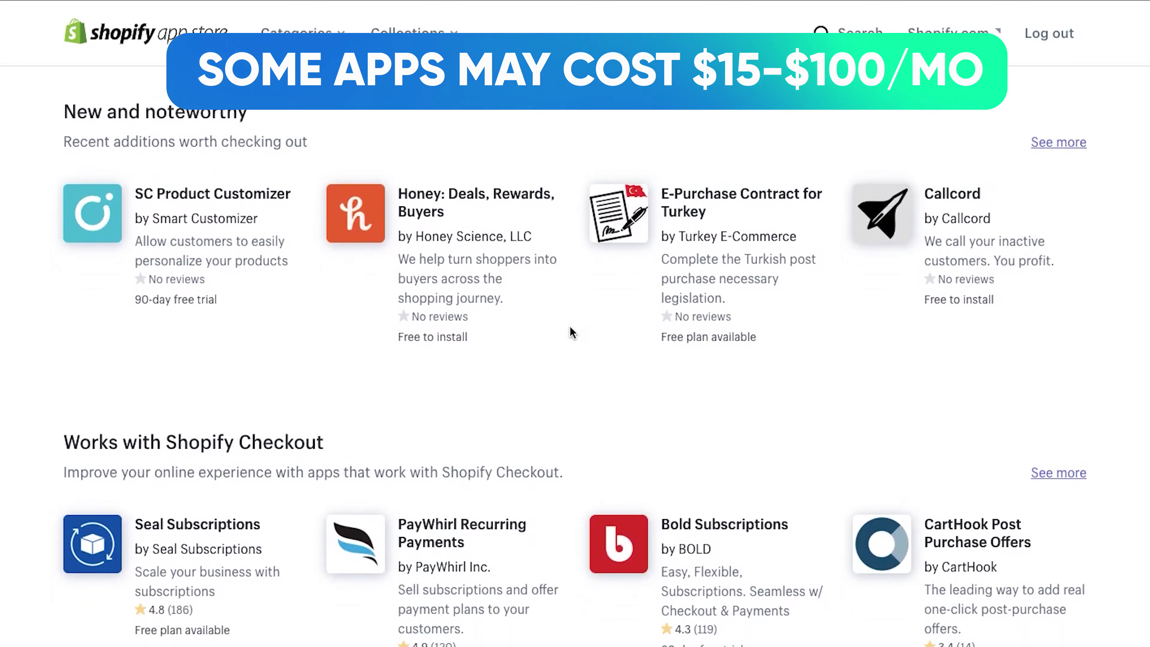
{"action": "scroll", "coordinate": [572, 333], "scroll_direction": "down", "scroll_amount": 9}
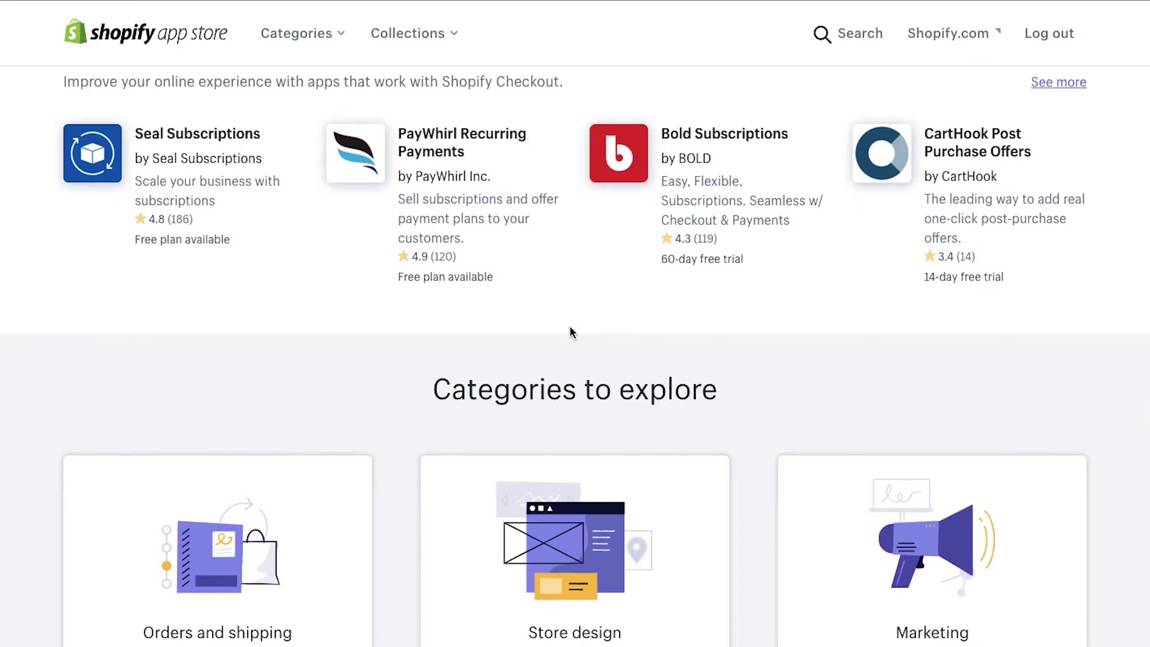
{"action": "scroll", "coordinate": [571, 333], "scroll_direction": "down", "scroll_amount": 5}
{"action": "scroll", "coordinate": [571, 333], "scroll_direction": "up", "scroll_amount": 20}
{"action": "scroll", "coordinate": [572, 333], "scroll_direction": "up", "scroll_amount": 8}
{"action": "scroll", "coordinate": [571, 333], "scroll_direction": "down", "scroll_amount": 5}
{"action": "scroll", "coordinate": [571, 333], "scroll_direction": "up", "scroll_amount": 14}
{"action": "scroll", "coordinate": [570, 331], "scroll_direction": "up", "scroll_amount": 20}
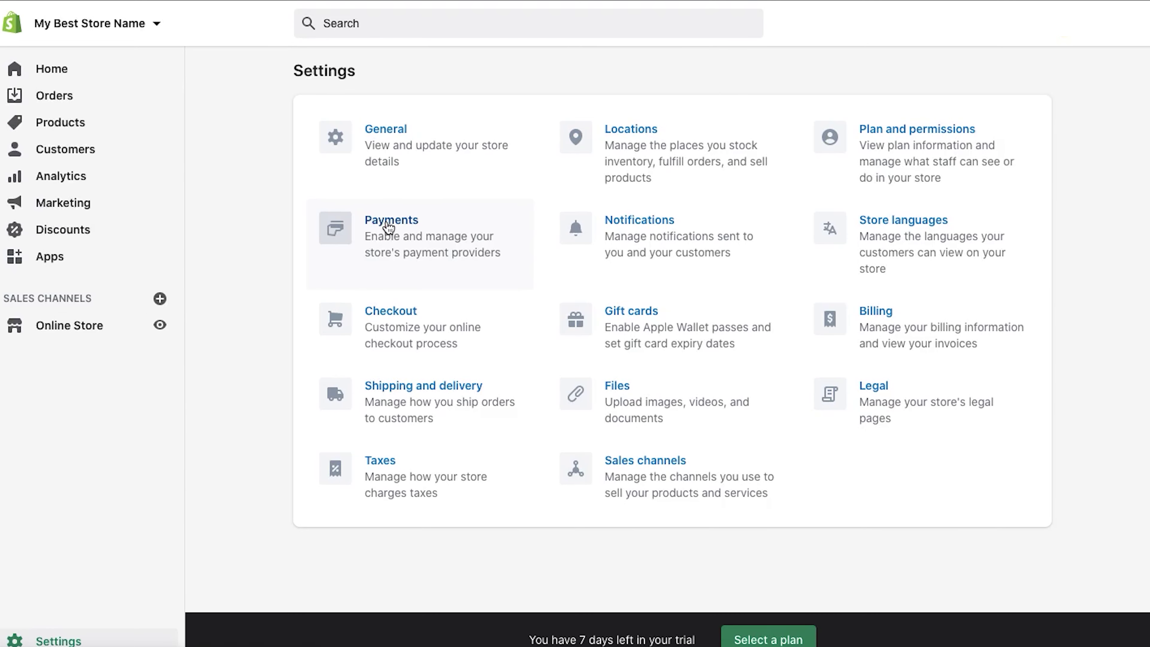
Step: Open Shopify's Payments settings and scroll down toward the third-party provider option
{"action": "left_click", "coordinate": [389, 222]}
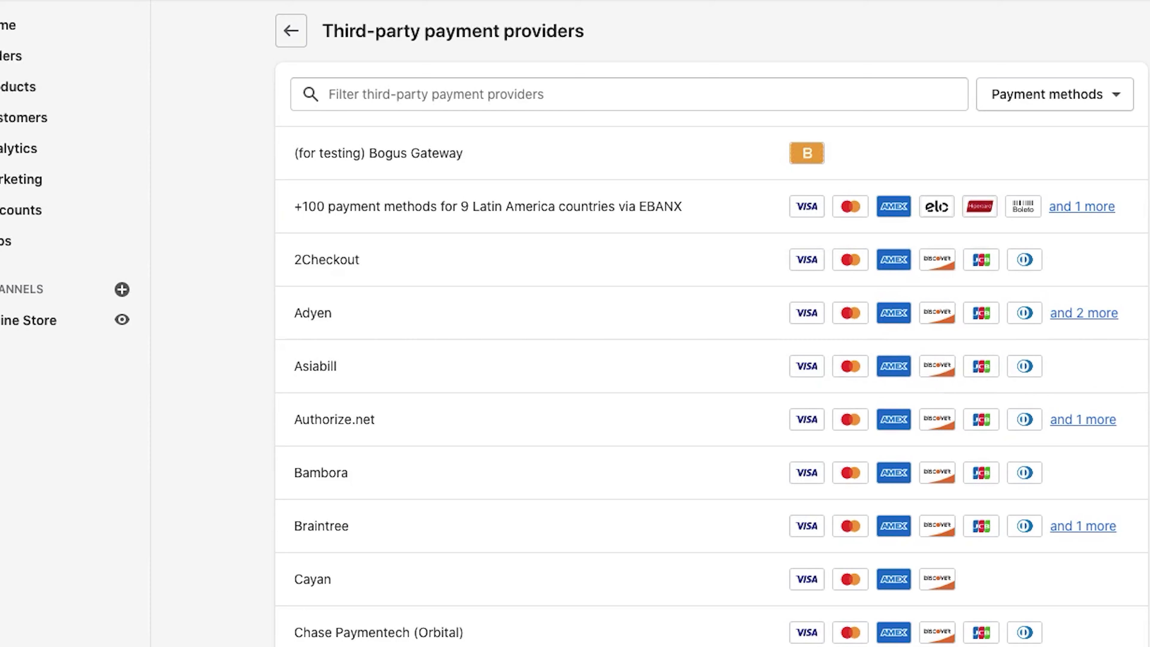
{"action": "scroll", "coordinate": [711, 324], "scroll_direction": "down", "scroll_amount": 5}
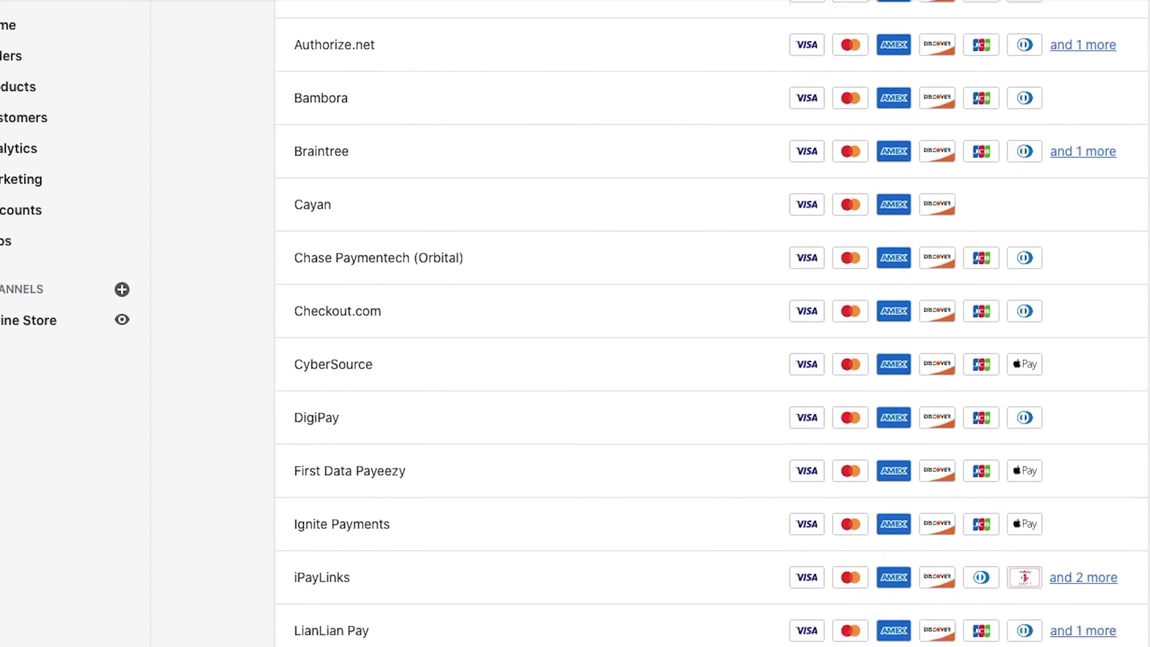
Step: Browse further down the provider list, then select the existing column heading text in the theme editor
{"action": "scroll", "coordinate": [711, 323], "scroll_direction": "down", "scroll_amount": 8}
{"action": "scroll", "coordinate": [711, 323], "scroll_direction": "down", "scroll_amount": 4}
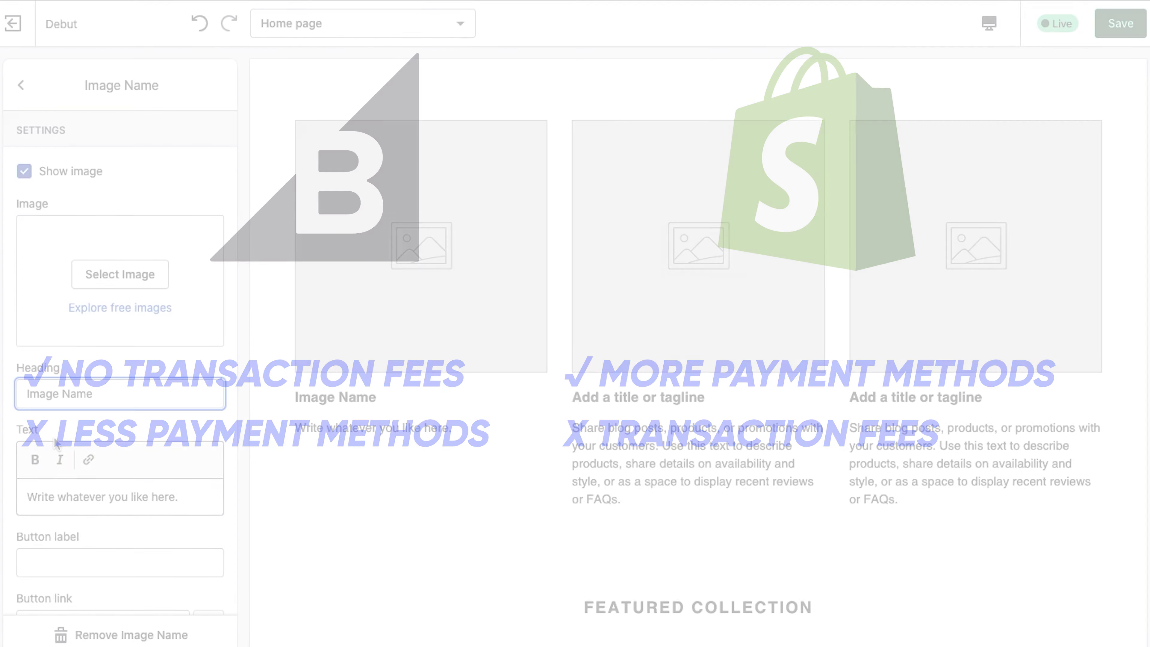
{"action": "key", "text": "ctrl+a"}
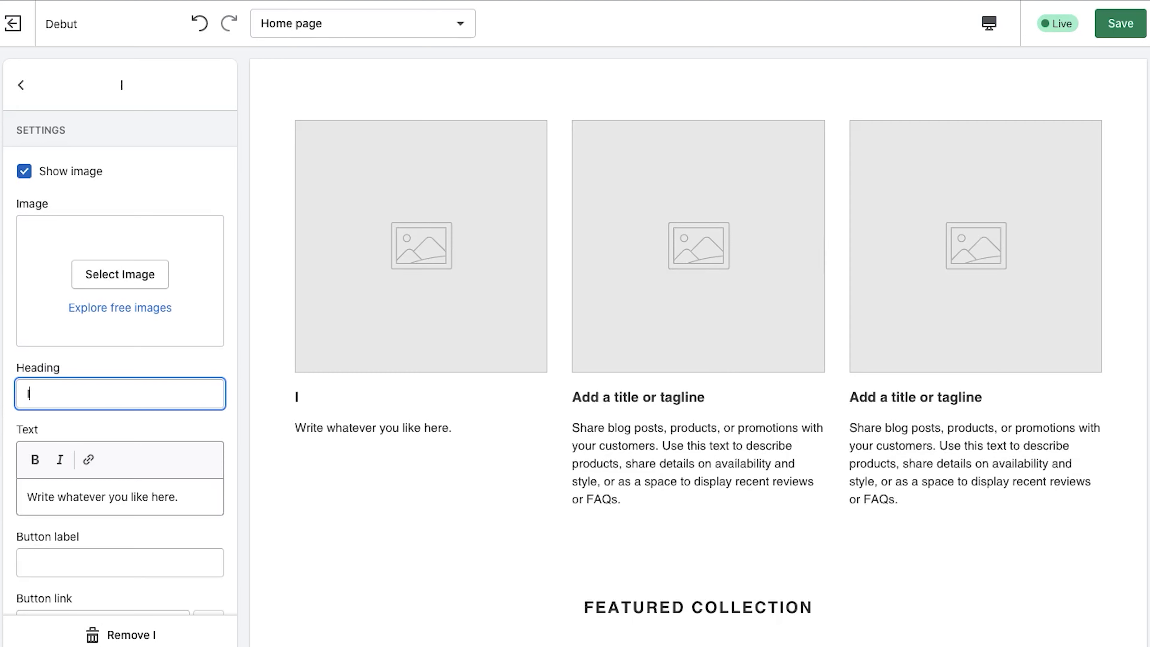
Step: Finish editing the Click Me button label on the BigCommerce homepage
{"action": "scroll", "coordinate": [73, 497], "scroll_direction": "down", "scroll_amount": 1}
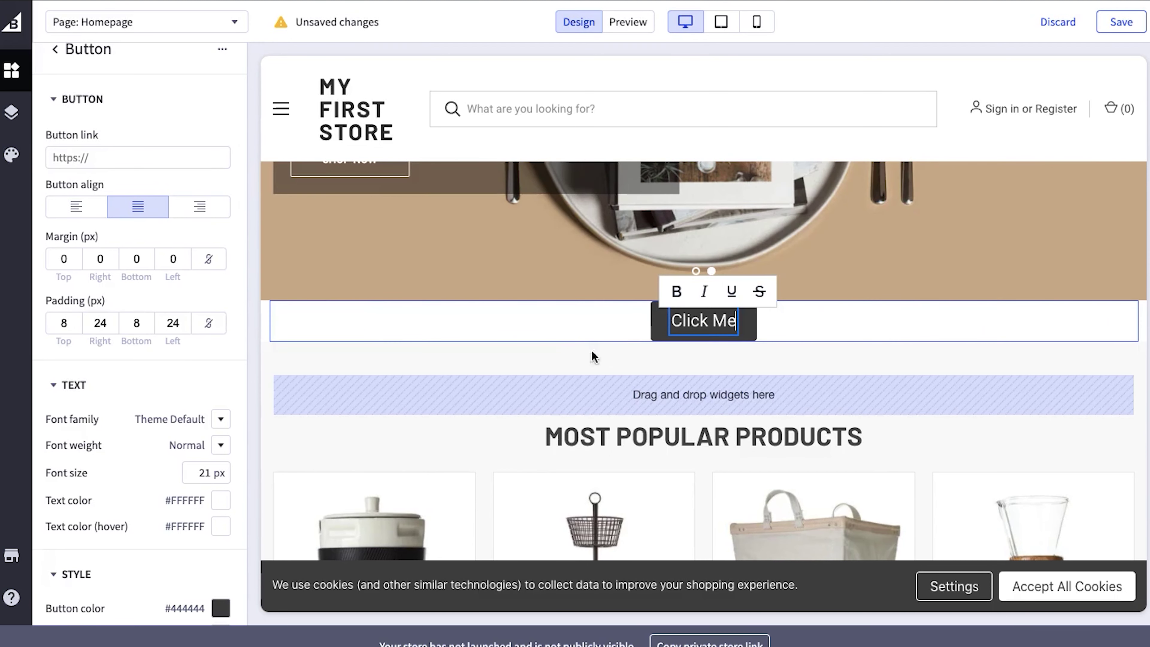
{"action": "left_click", "coordinate": [826, 345]}
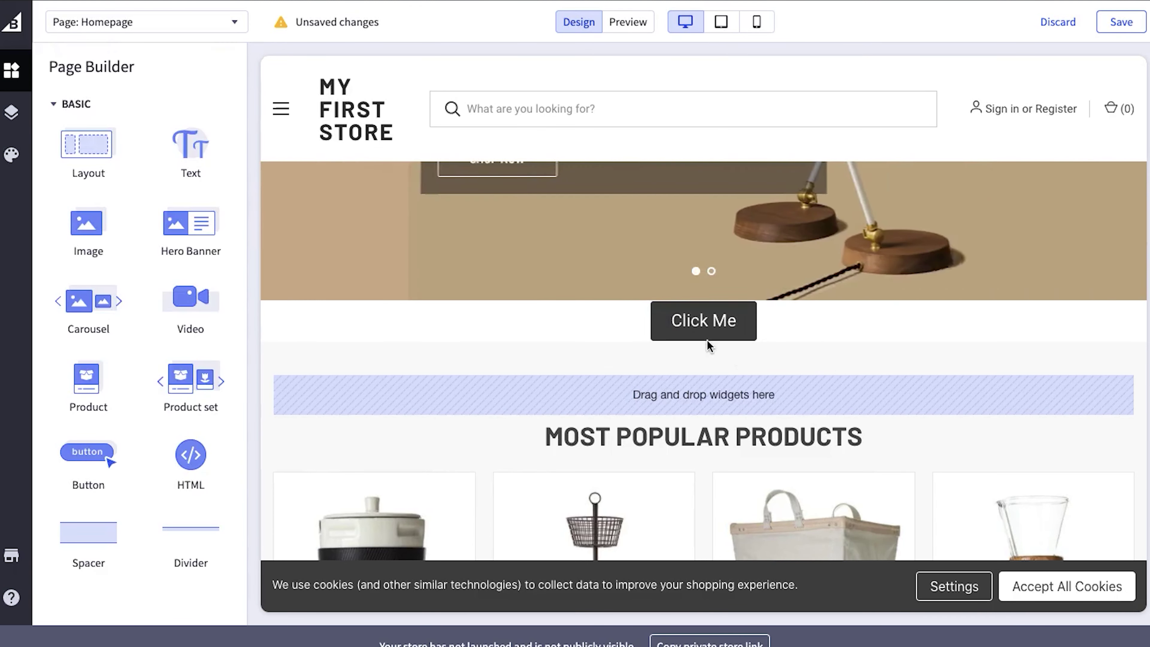
{"action": "scroll", "coordinate": [520, 371], "scroll_direction": "down", "scroll_amount": 3}
{"action": "scroll", "coordinate": [524, 374], "scroll_direction": "up", "scroll_amount": 2}
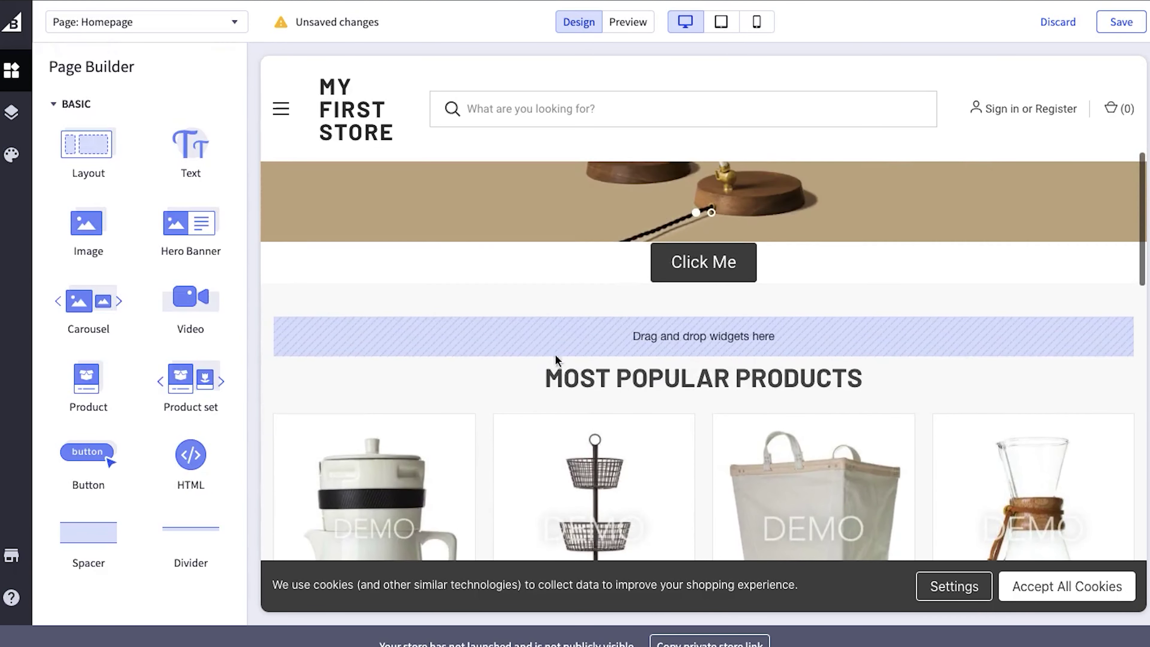
Step: Delete the Click Me button and add a Product set widget above New Products
{"action": "left_click", "coordinate": [508, 266]}
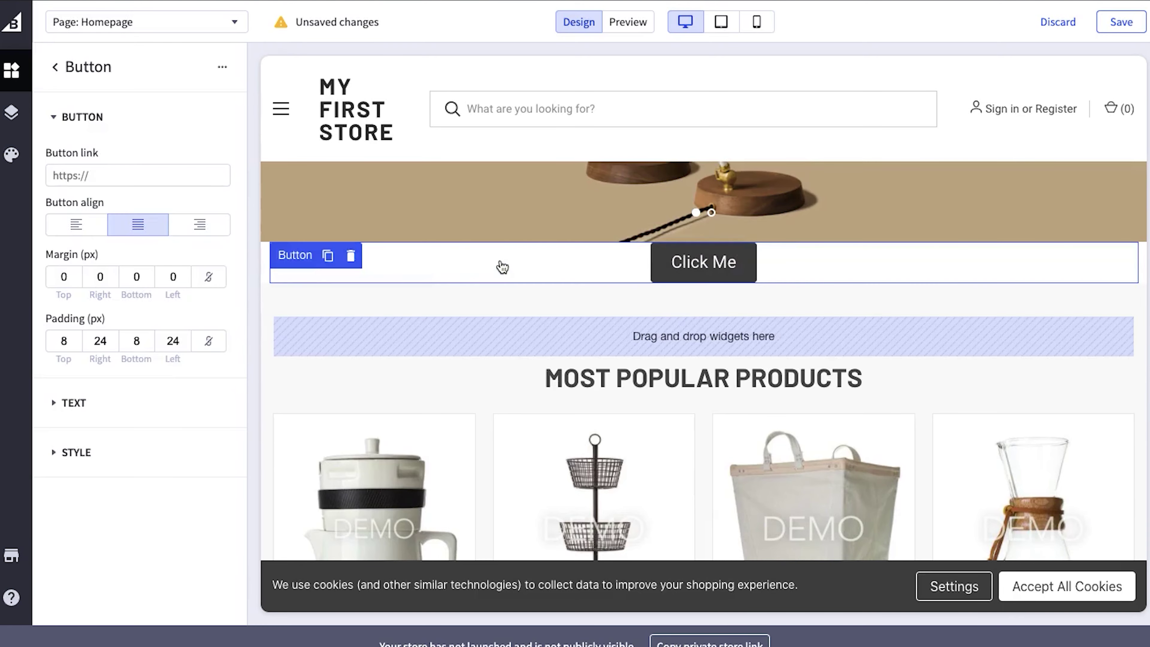
{"action": "left_click", "coordinate": [351, 256]}
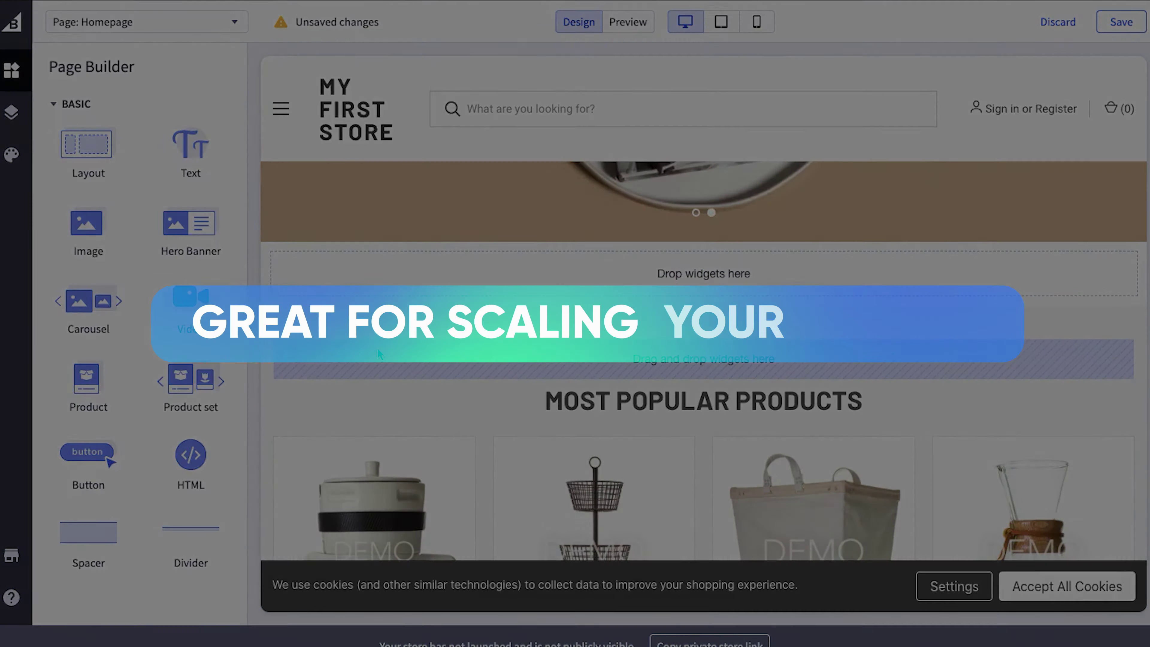
{"action": "scroll", "coordinate": [403, 366], "scroll_direction": "down", "scroll_amount": 4}
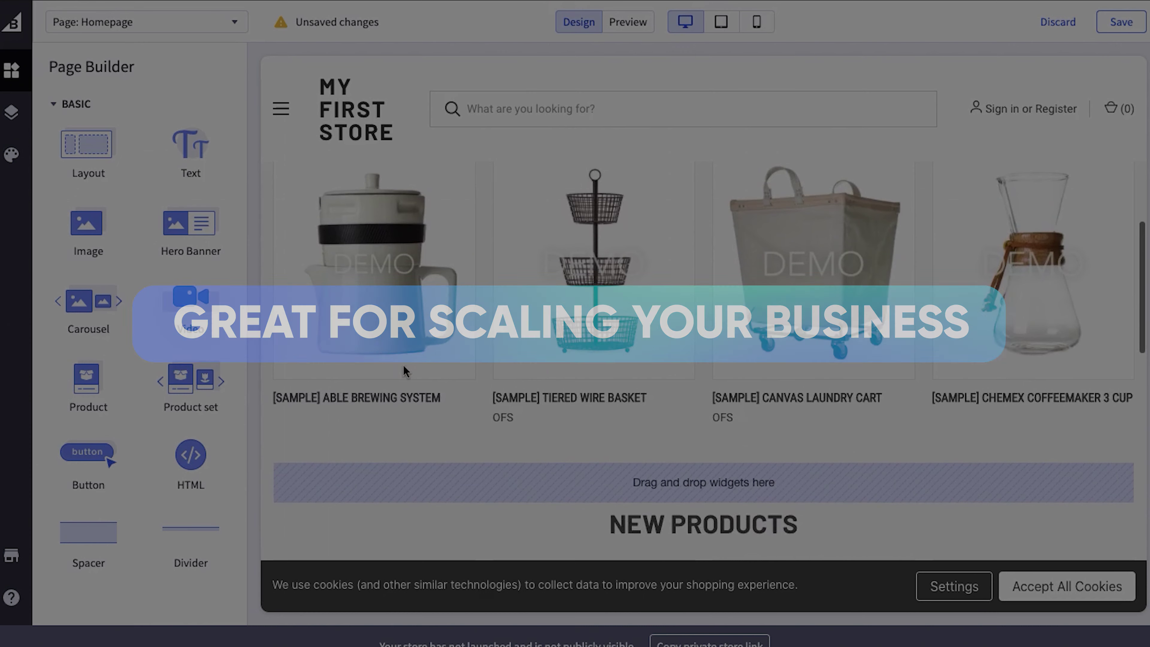
{"action": "left_click_drag", "start_coordinate": [190, 385], "coordinate": [733, 428]}
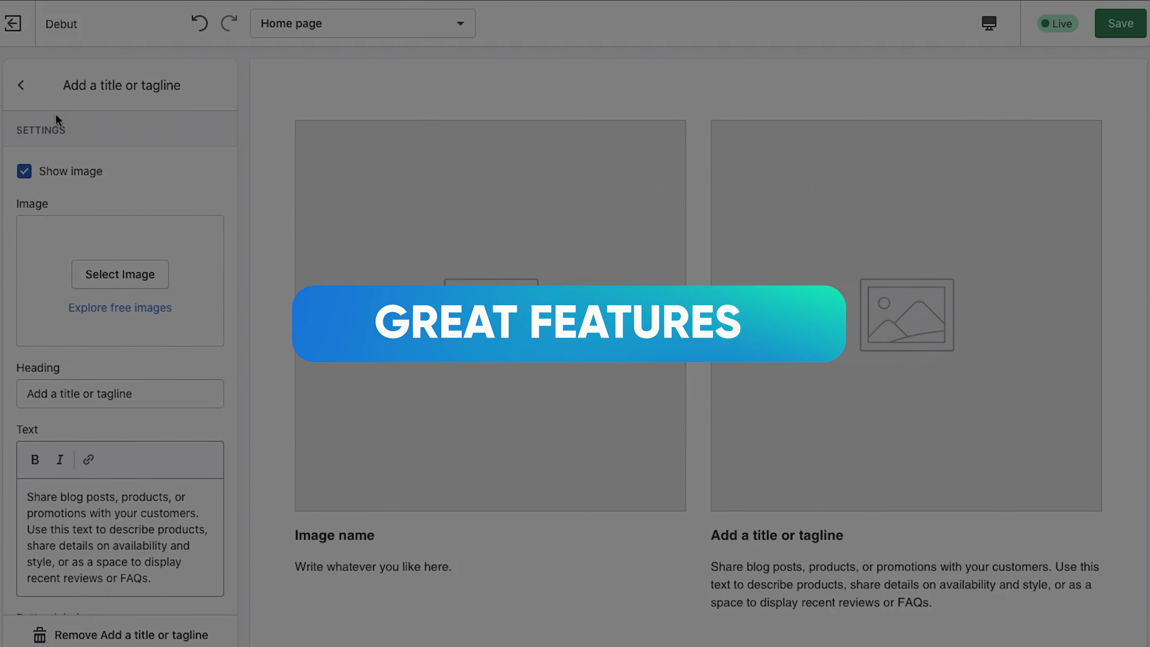
Step: Set the Featured collection to 5 products per row and 2 rows, then return to the section list
{"action": "left_click", "coordinate": [20, 97]}
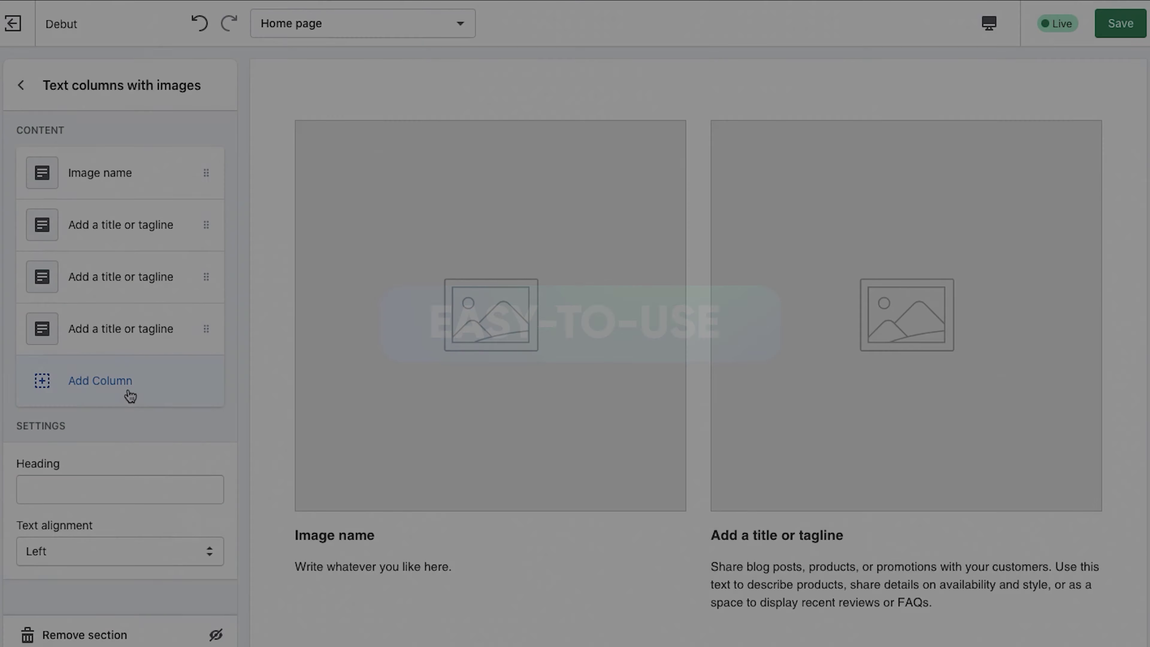
{"action": "scroll", "coordinate": [375, 468], "scroll_direction": "down", "scroll_amount": 15}
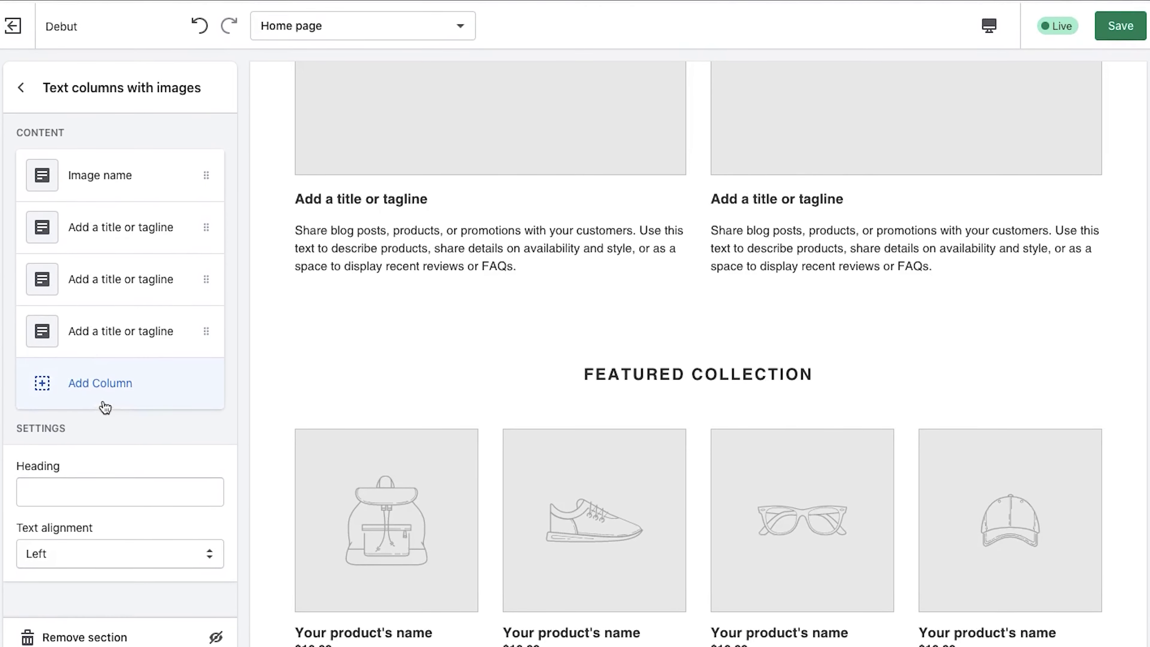
{"action": "left_click", "coordinate": [18, 87]}
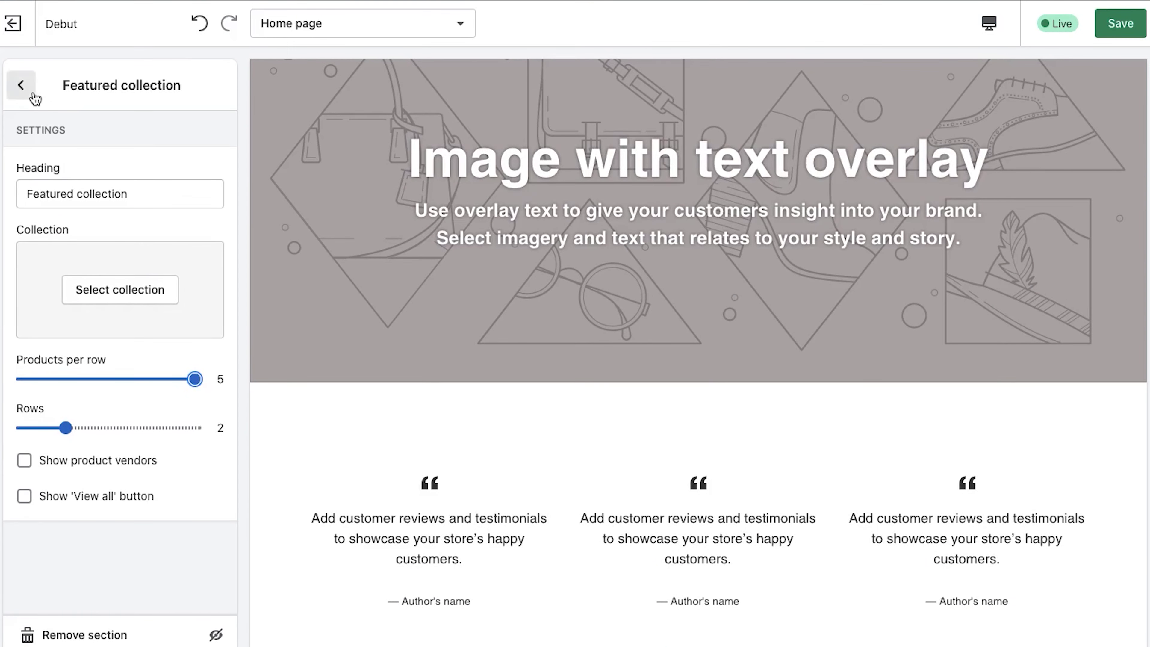
{"action": "left_click", "coordinate": [21, 85]}
{"action": "scroll", "coordinate": [428, 351], "scroll_direction": "up", "scroll_amount": 10}
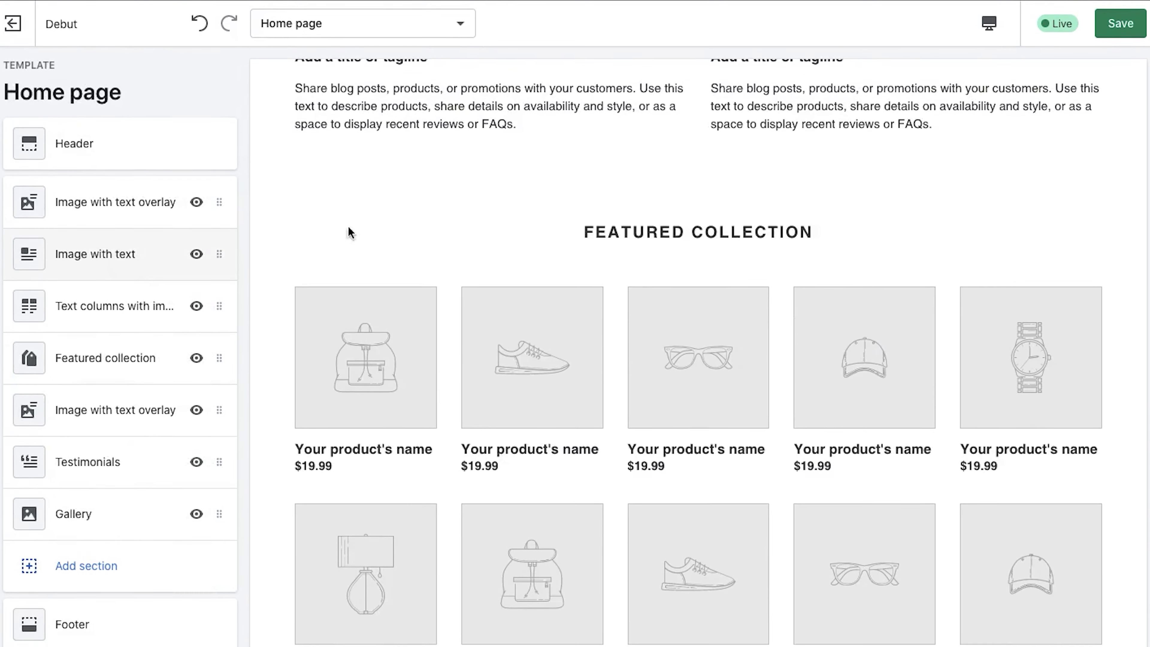
{"action": "scroll", "coordinate": [414, 248], "scroll_direction": "up", "scroll_amount": 2}
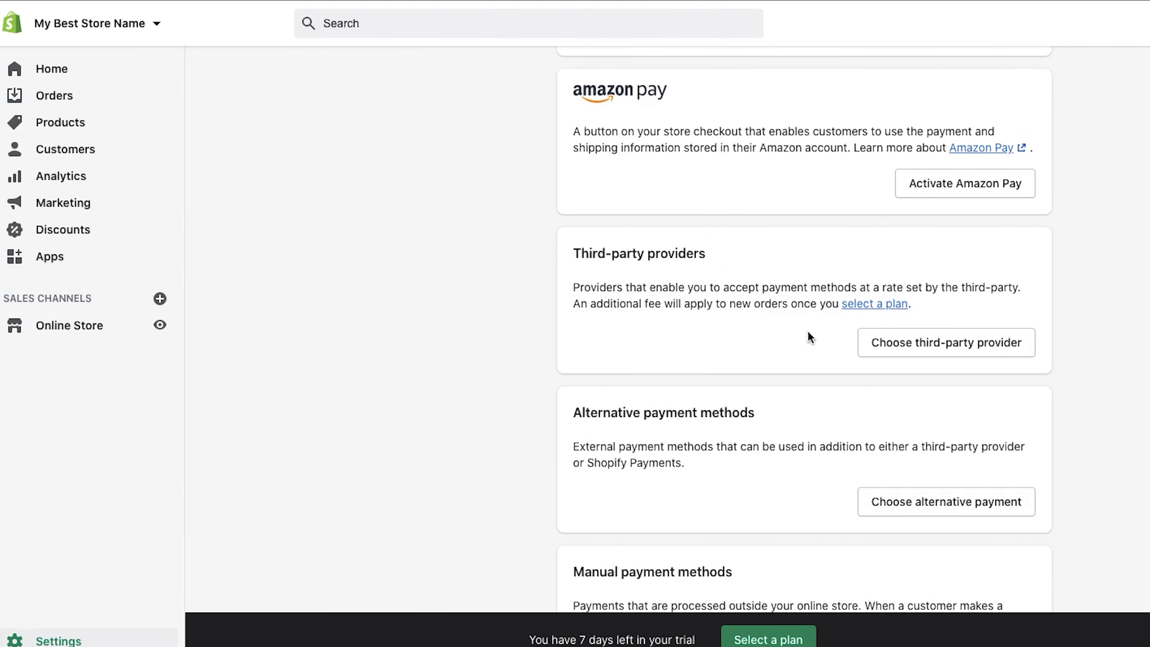
Step: Open the third-party payment providers list and scroll down to QuickBooks Payments, Windcave and WorldPay
{"action": "scroll", "coordinate": [838, 362], "scroll_direction": "down", "scroll_amount": 3}
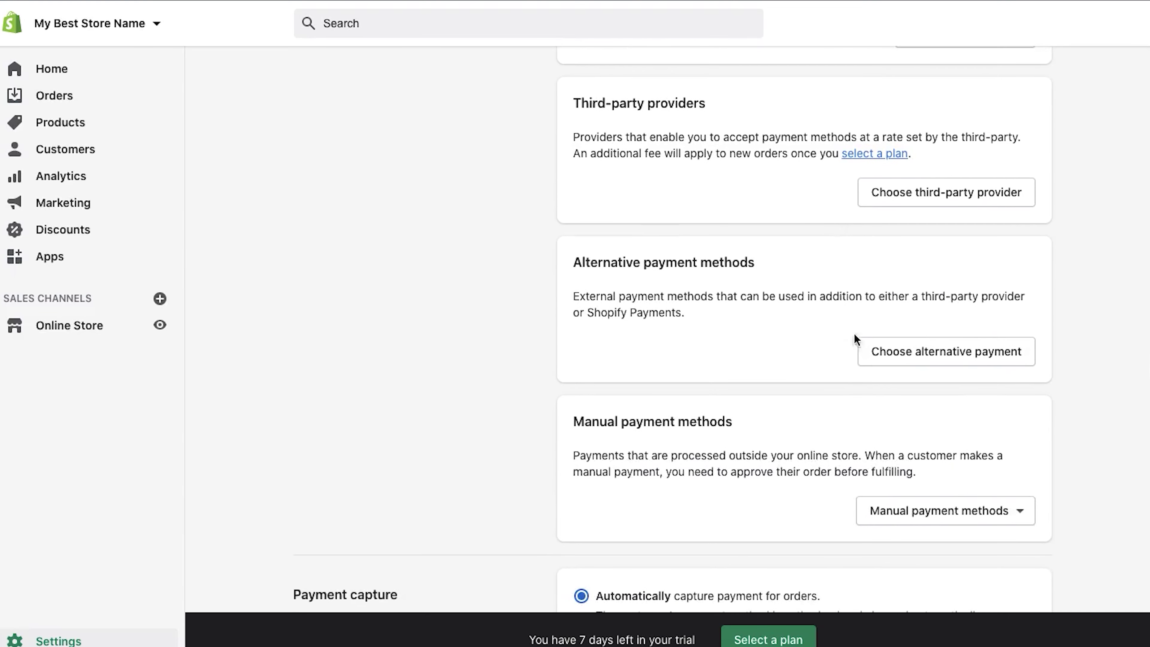
{"action": "left_click", "coordinate": [915, 198]}
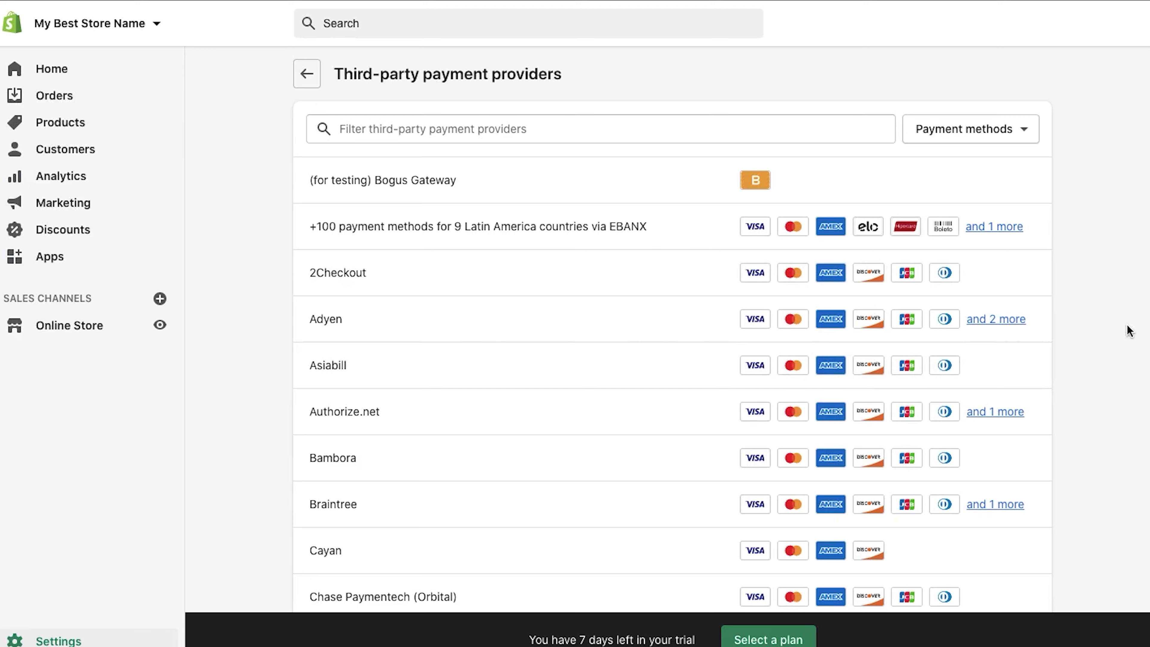
{"action": "scroll", "coordinate": [1129, 331], "scroll_direction": "down", "scroll_amount": 7}
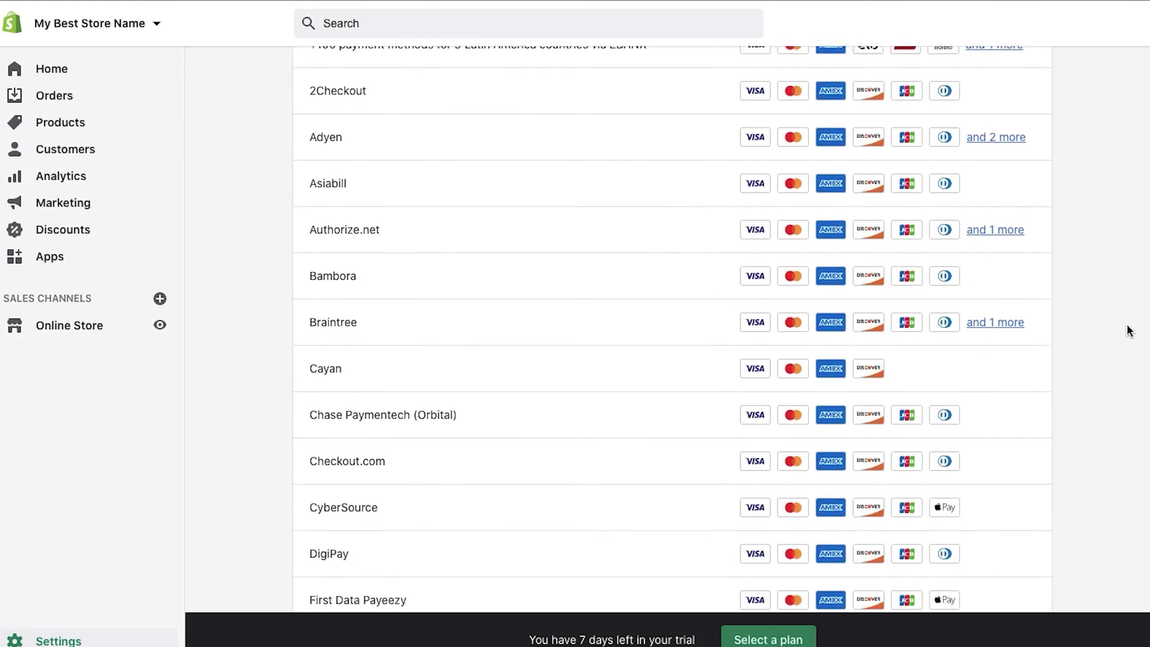
{"action": "scroll", "coordinate": [1128, 330], "scroll_direction": "down", "scroll_amount": 8}
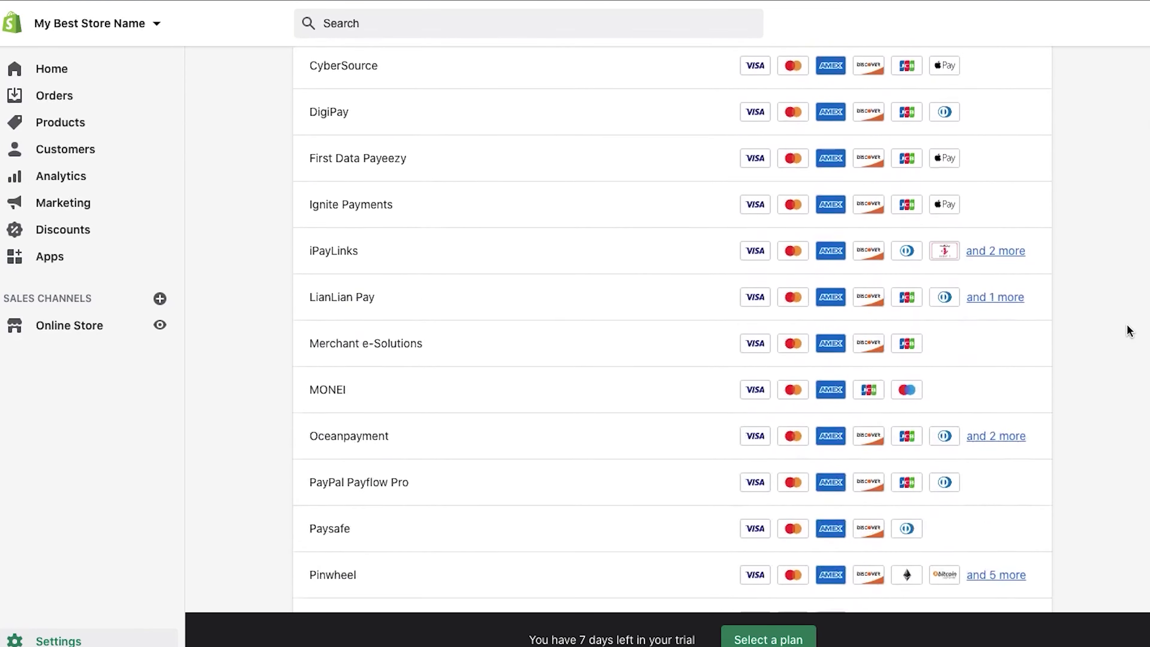
{"action": "scroll", "coordinate": [1129, 331], "scroll_direction": "down", "scroll_amount": 8}
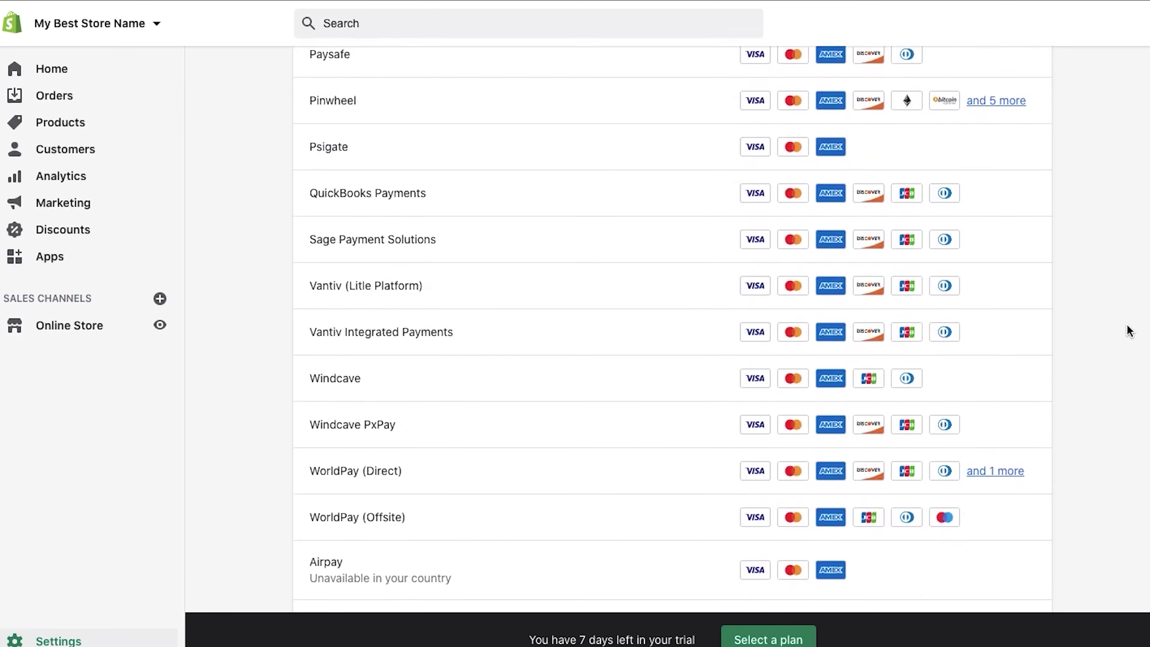